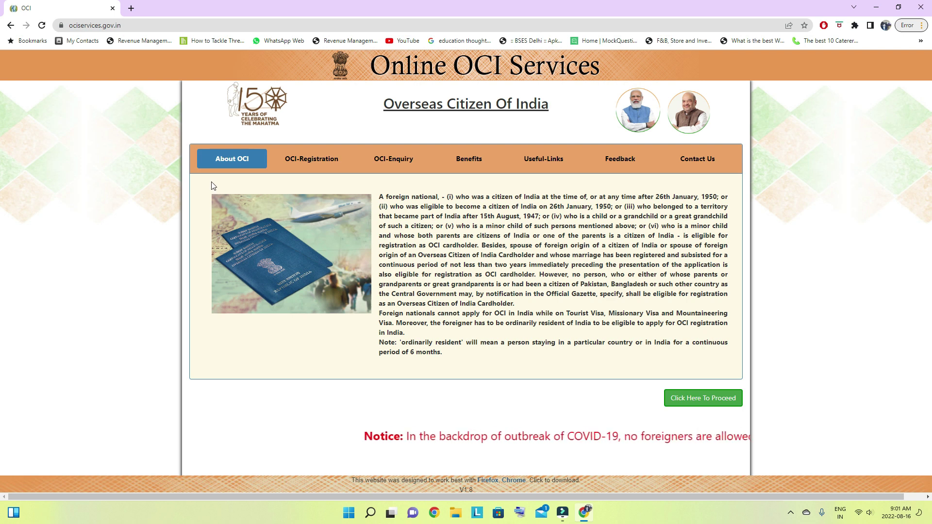
# - Review the OCI-Registration, OCI-Enquiry and Benefits information on the portal's home page
pyautogui.click(331, 161)
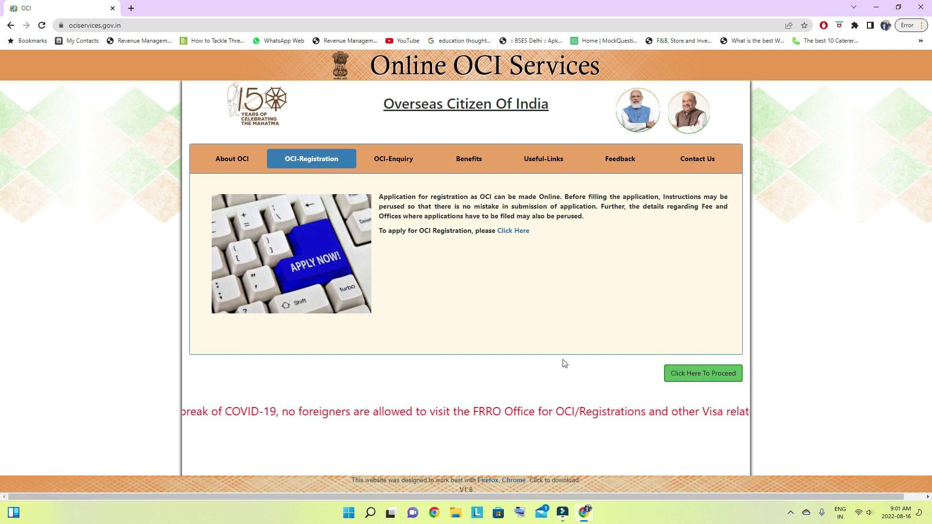
pyautogui.click(393, 165)
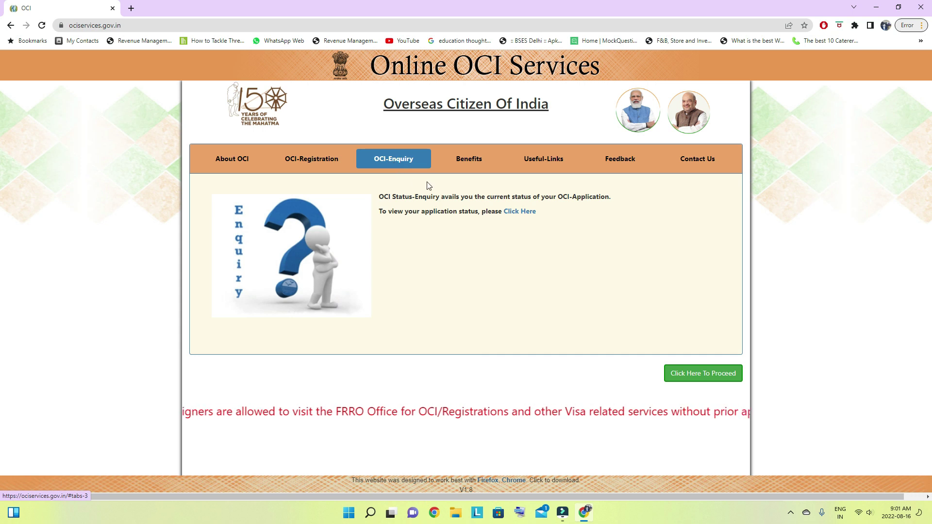
pyautogui.click(470, 166)
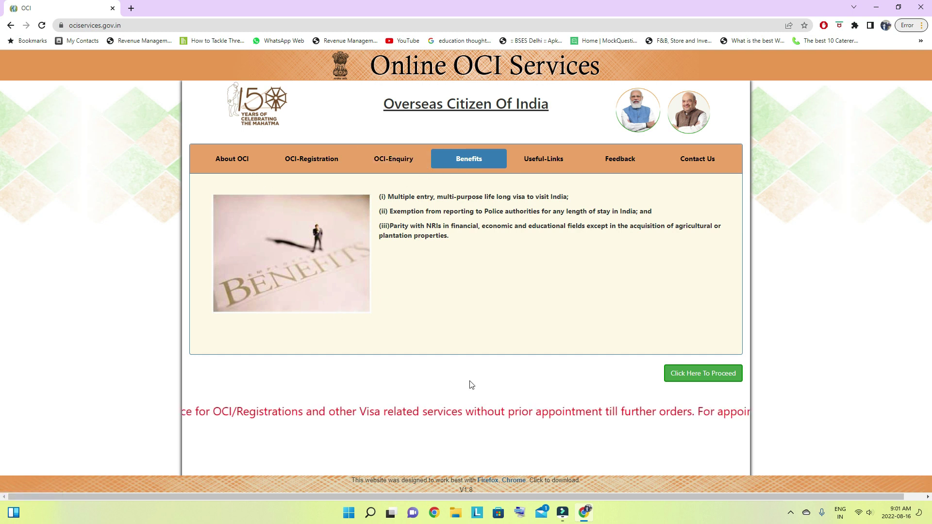
# - Proceed to the OCI services page and review the Prerequisites and After Registration notes for New OCI Registration
pyautogui.click(705, 377)
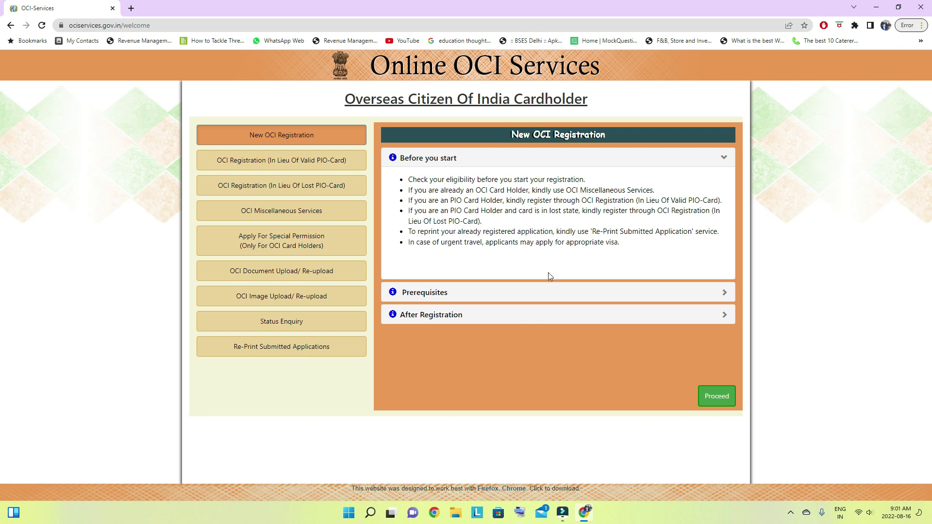
pyautogui.click(635, 302)
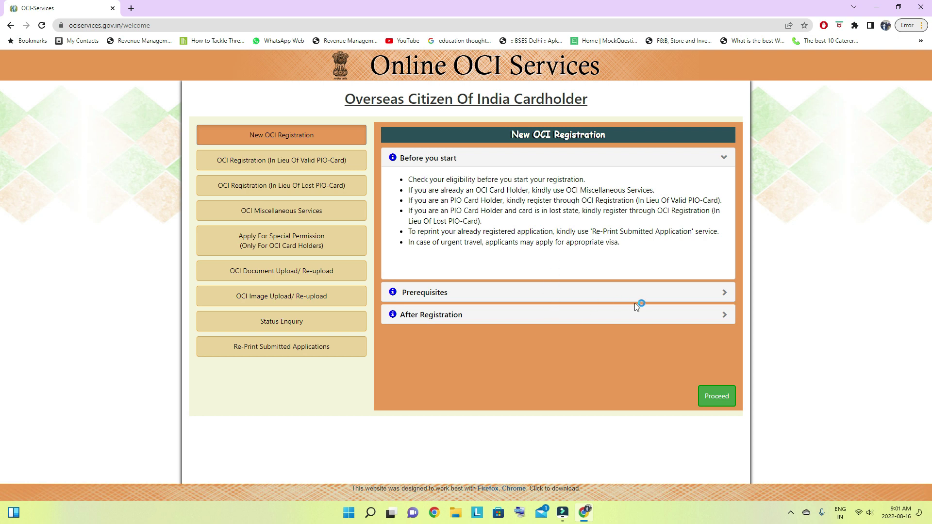
pyautogui.click(711, 301)
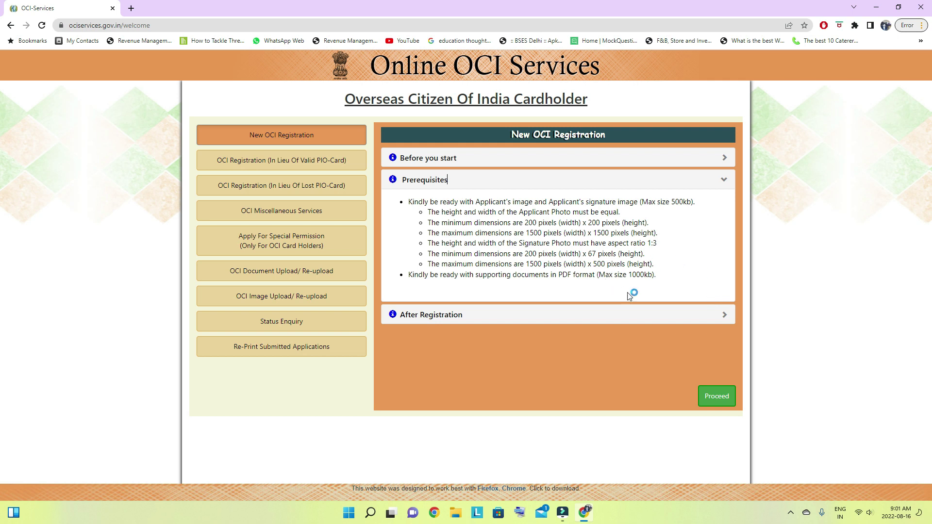
pyautogui.click(732, 322)
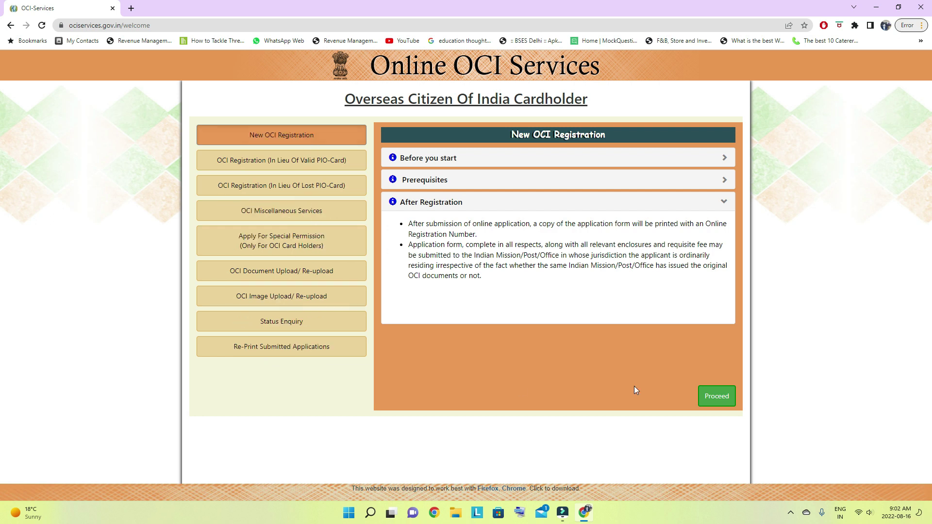
# - Proceed with New OCI Registration, read the application form instructions to the end, and accept them as read
pyautogui.click(722, 401)
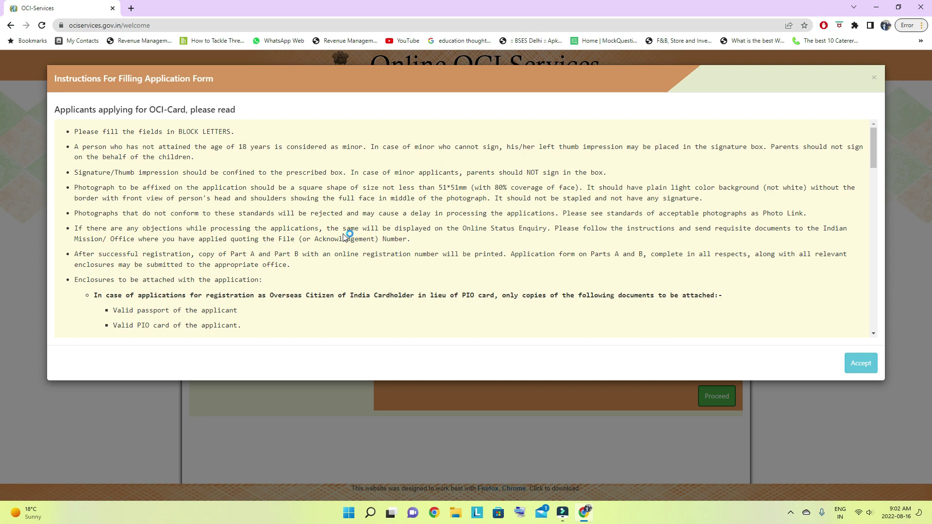
pyautogui.scroll(-3, 345, 235)
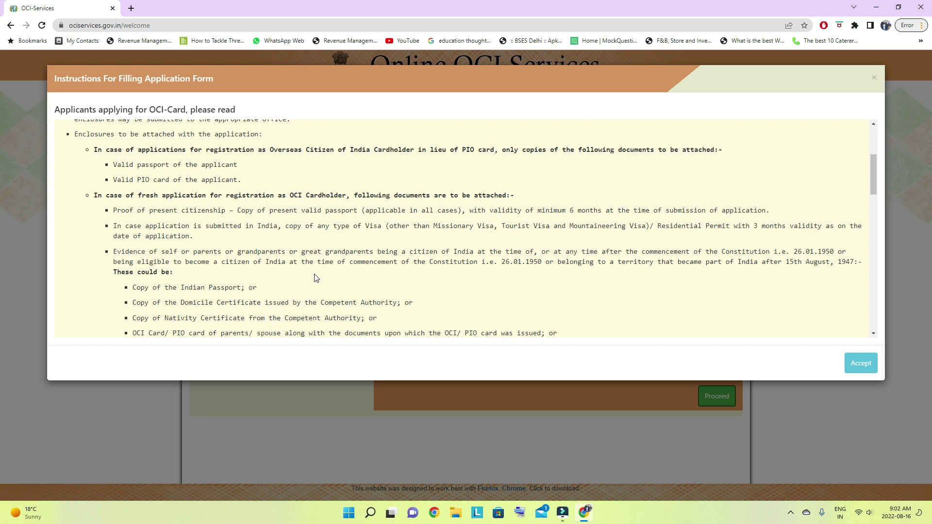
pyautogui.scroll(-1, 316, 278)
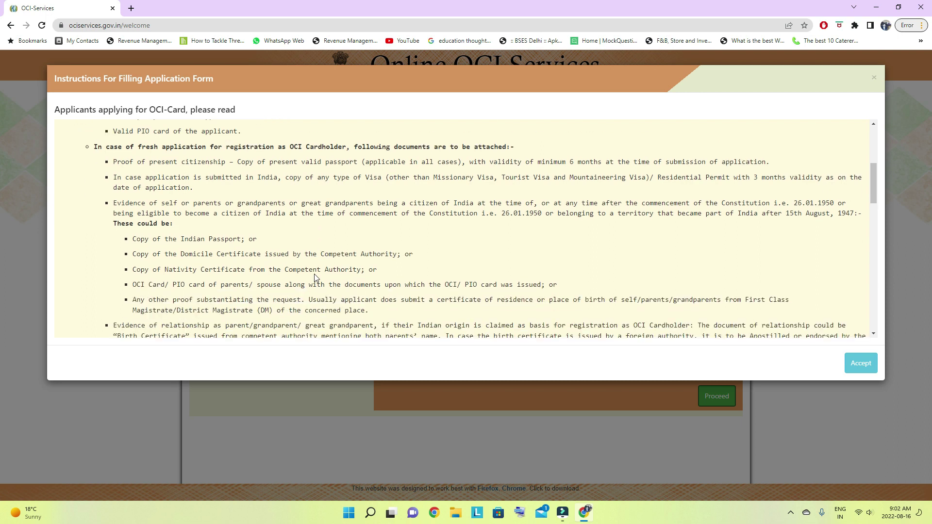
pyautogui.scroll(-5, 316, 278)
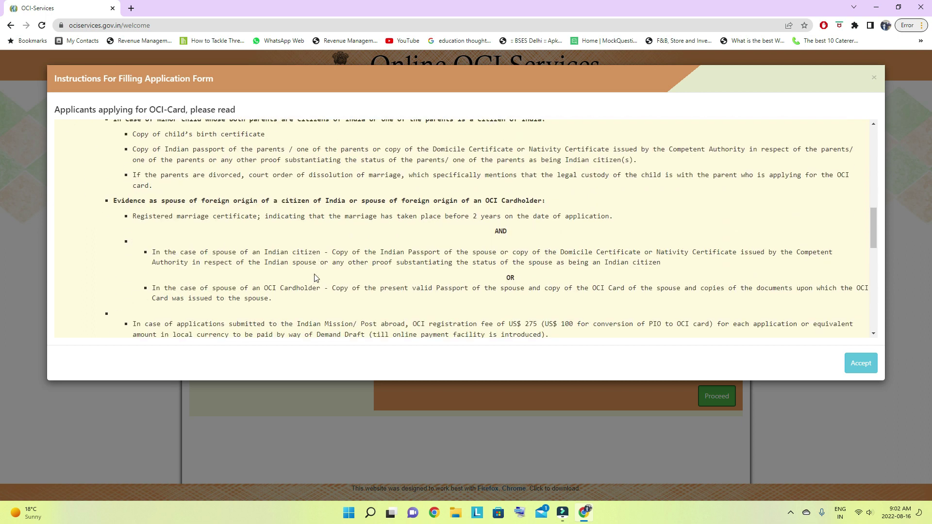
pyautogui.scroll(-1, 314, 277)
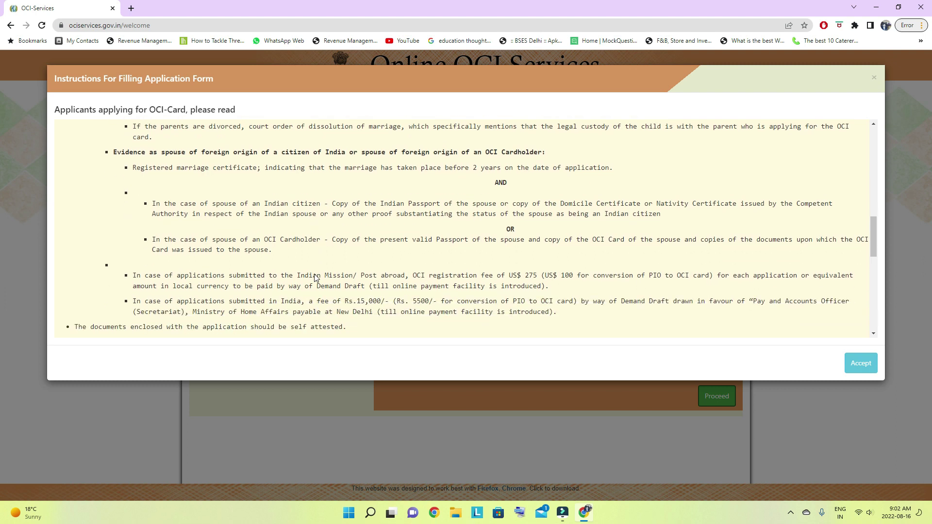
pyautogui.scroll(-10, 454, 229)
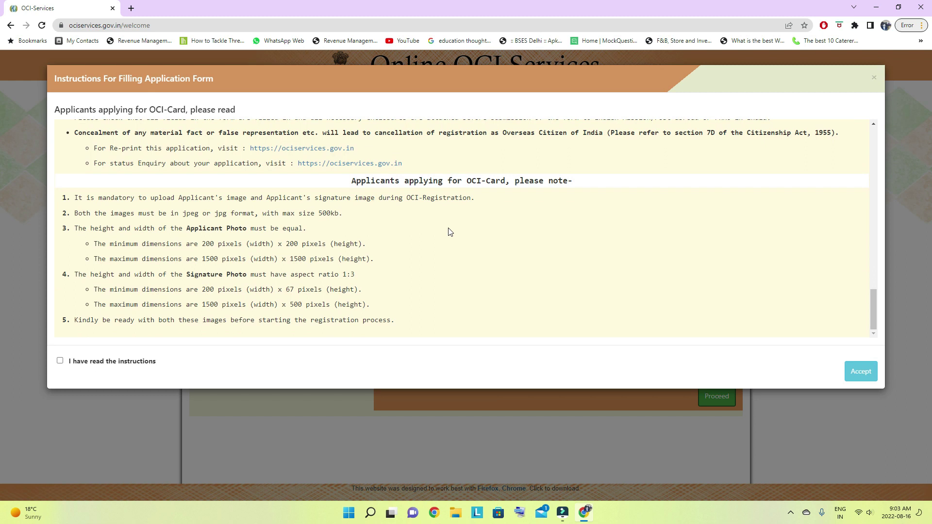
pyautogui.click(861, 371)
pyautogui.click(59, 361)
pyautogui.click(862, 373)
# - Enter the captcha code exactly as displayed, matching upper and lower case, and submit it
pyautogui.click(417, 279)
pyautogui.click(415, 280)
pyautogui.write('7f')
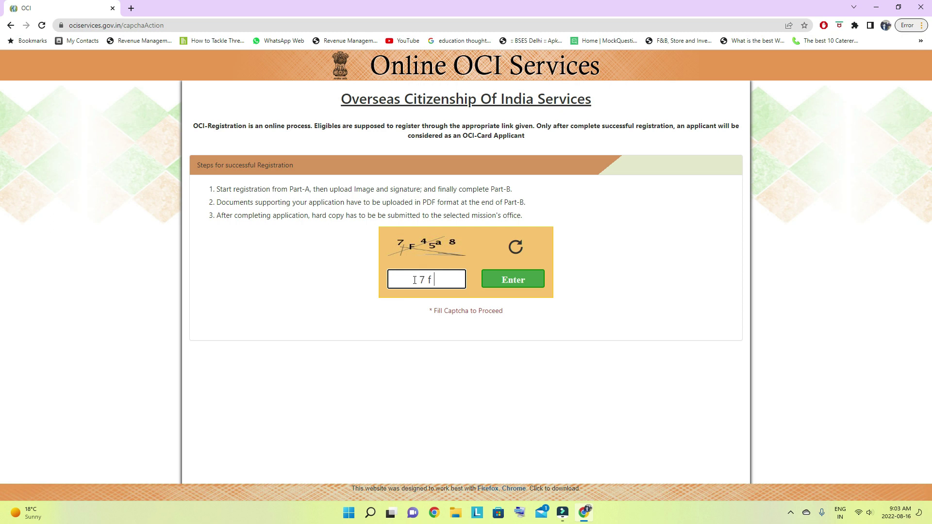
pyautogui.press('BackSpace')
pyautogui.write('F')
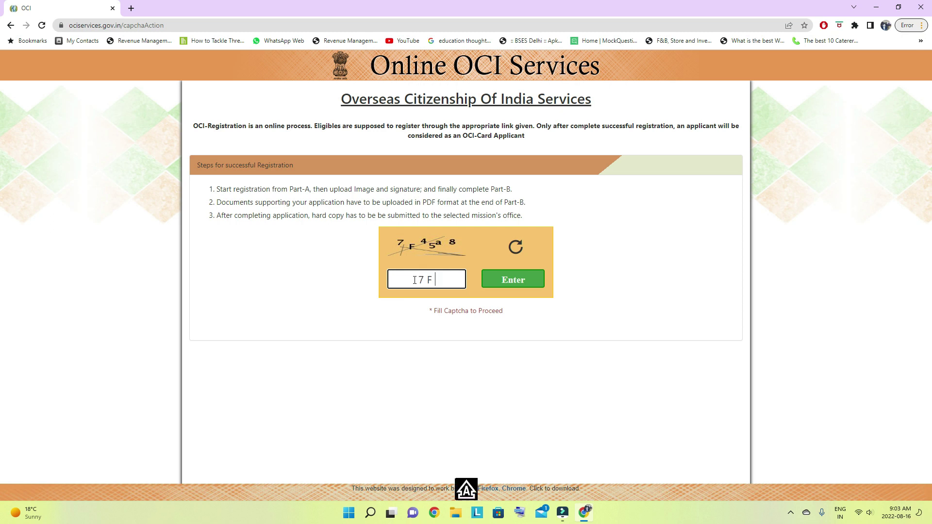
pyautogui.write('4')
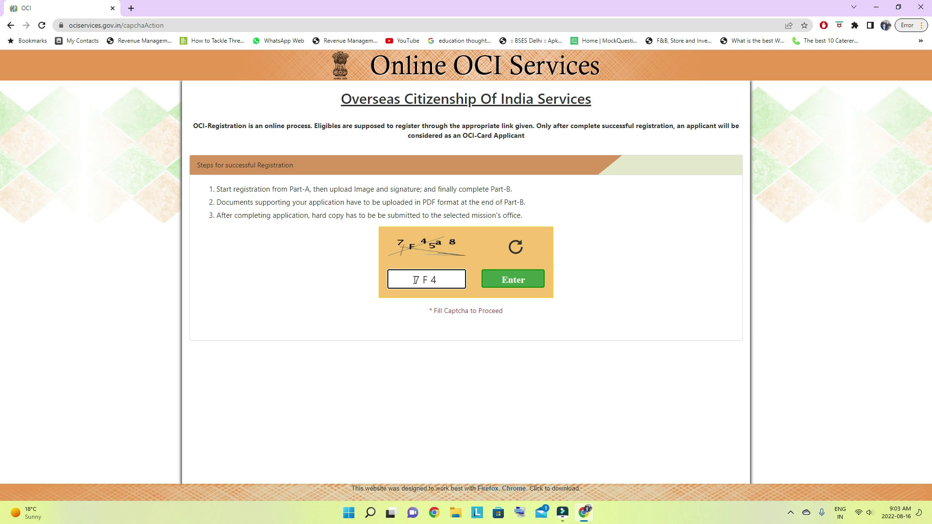
pyautogui.write('5a')
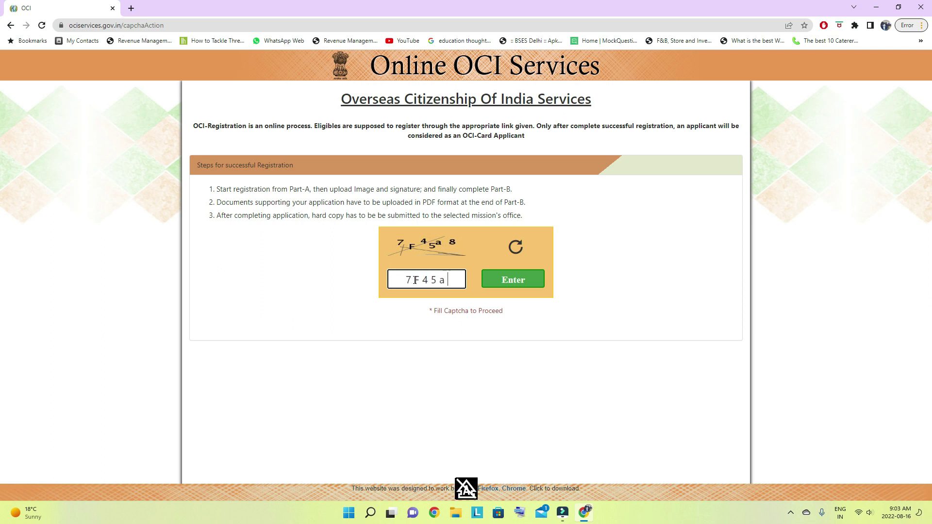
pyautogui.write('8')
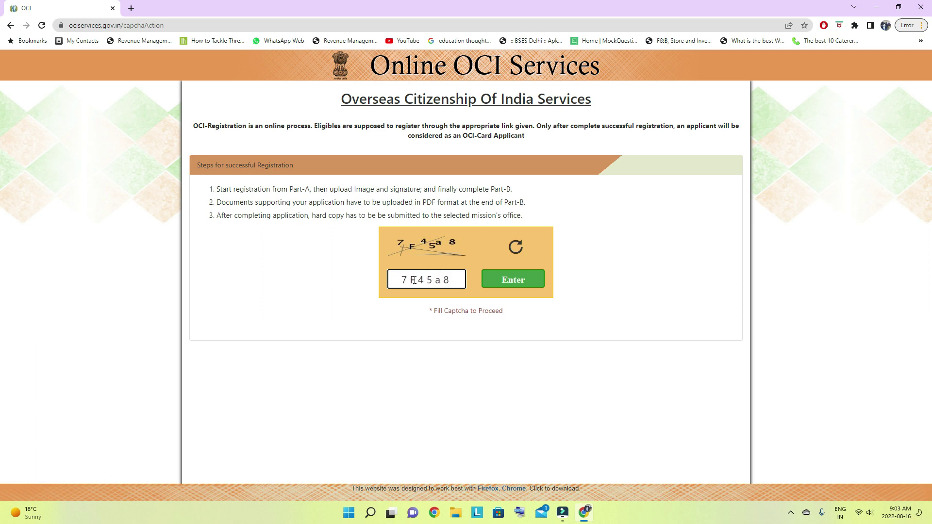
pyautogui.click(516, 286)
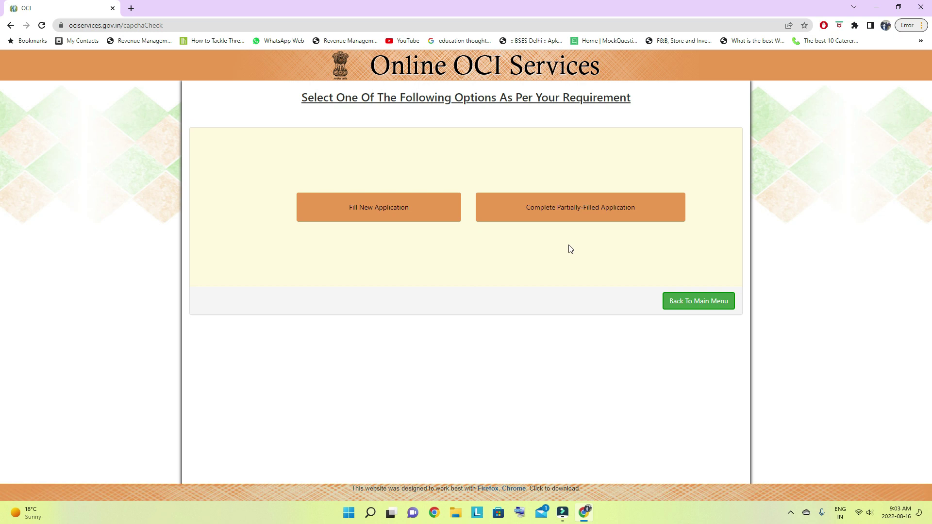
# - Start a new application and set the place of submission to CANADA with VANCOUVER as the mission
pyautogui.click(381, 217)
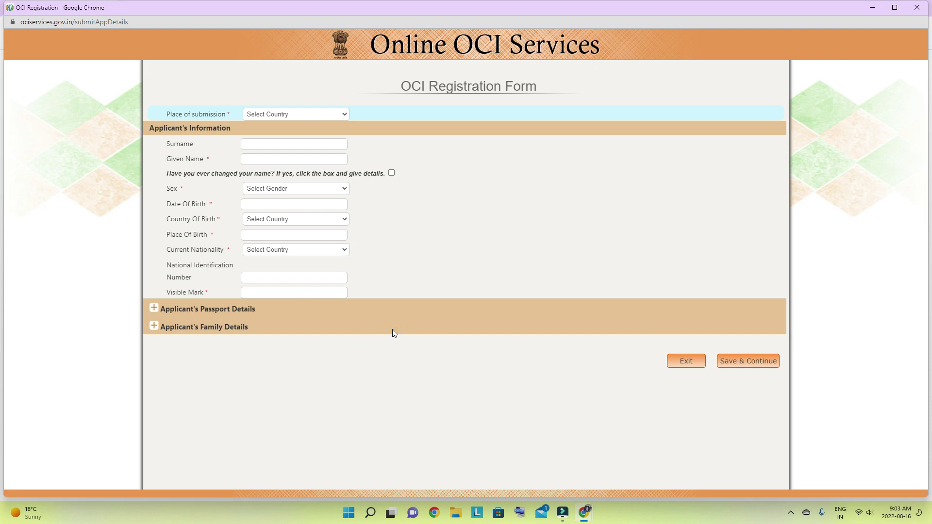
pyautogui.click(345, 114)
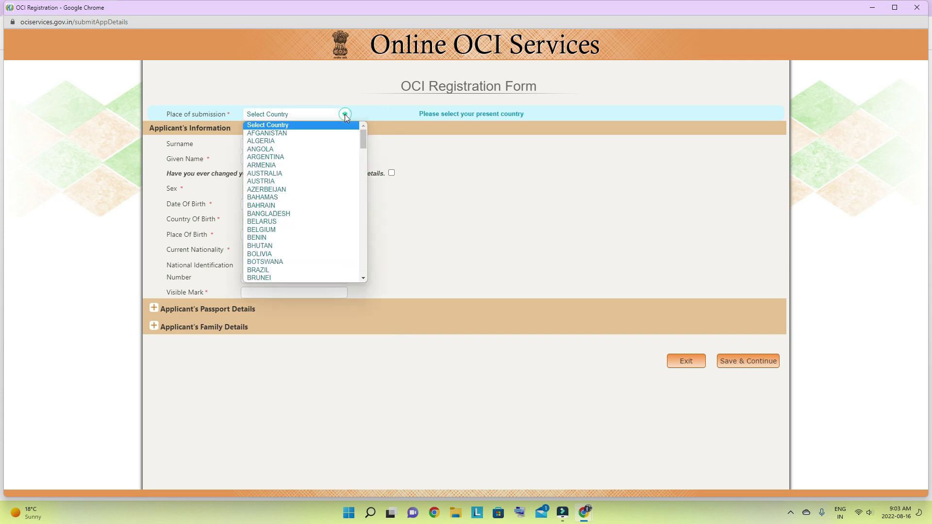
pyautogui.press('c')
pyautogui.press('c')
pyautogui.press('c')
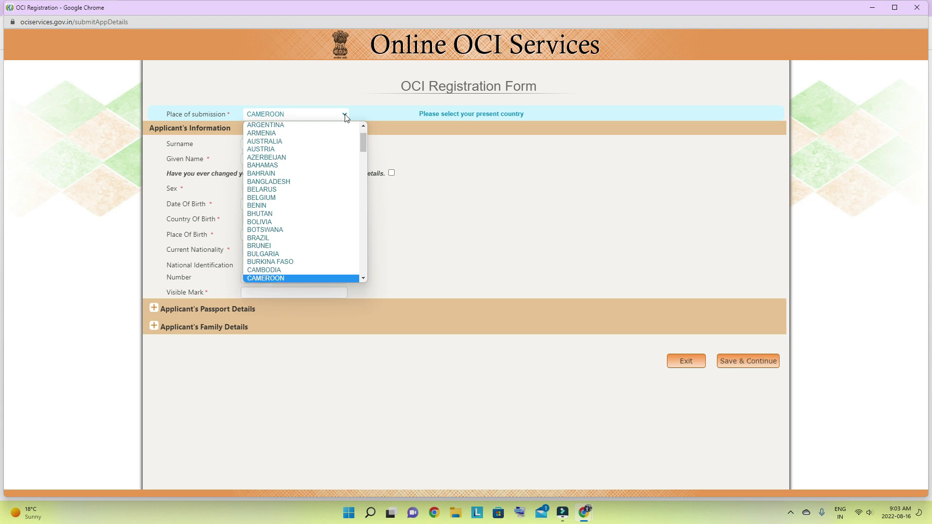
pyautogui.press('Return')
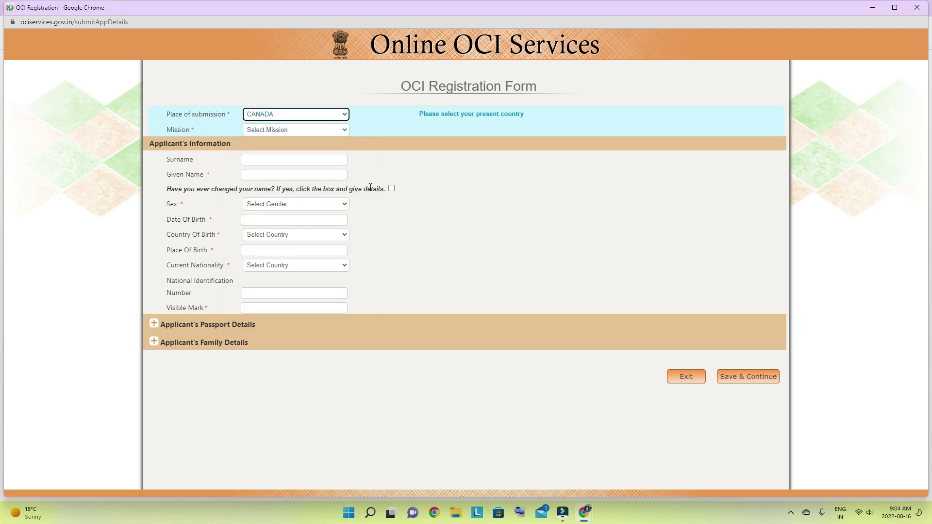
pyautogui.click(344, 130)
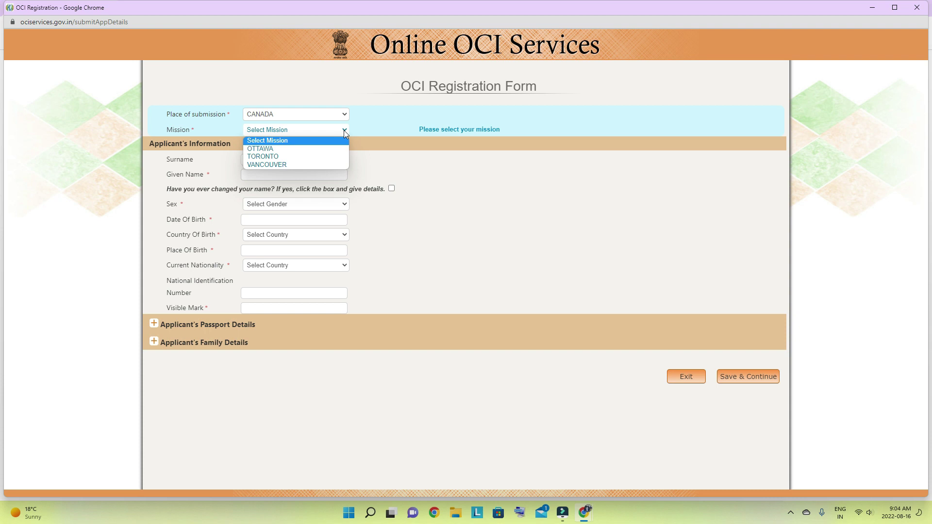
pyautogui.click(308, 165)
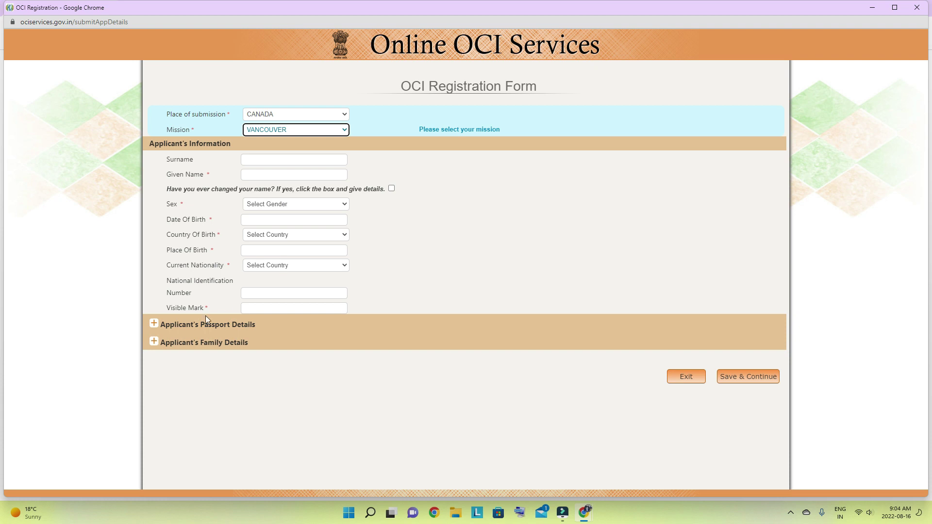
# - Expand the Applicant's Passport Details and Applicant's Family Details sections of the registration form
pyautogui.click(154, 324)
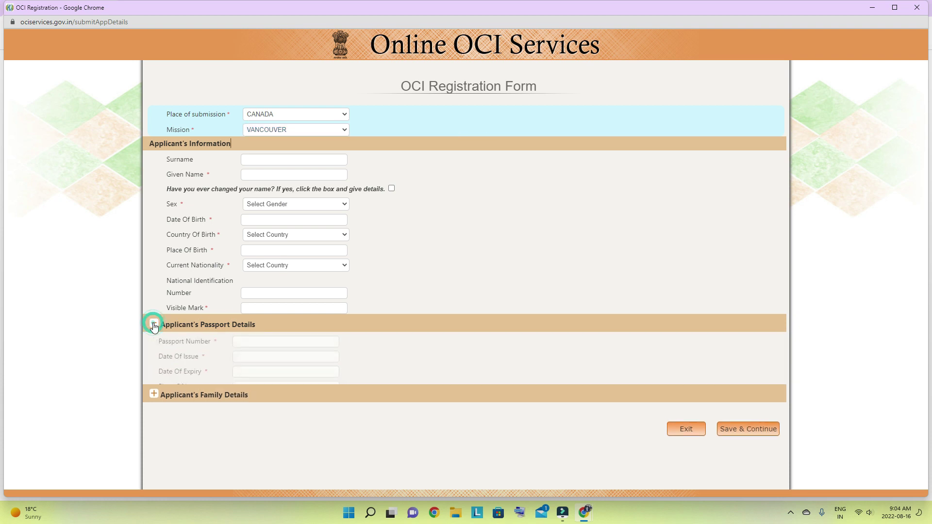
pyautogui.scroll(-1, 379, 313)
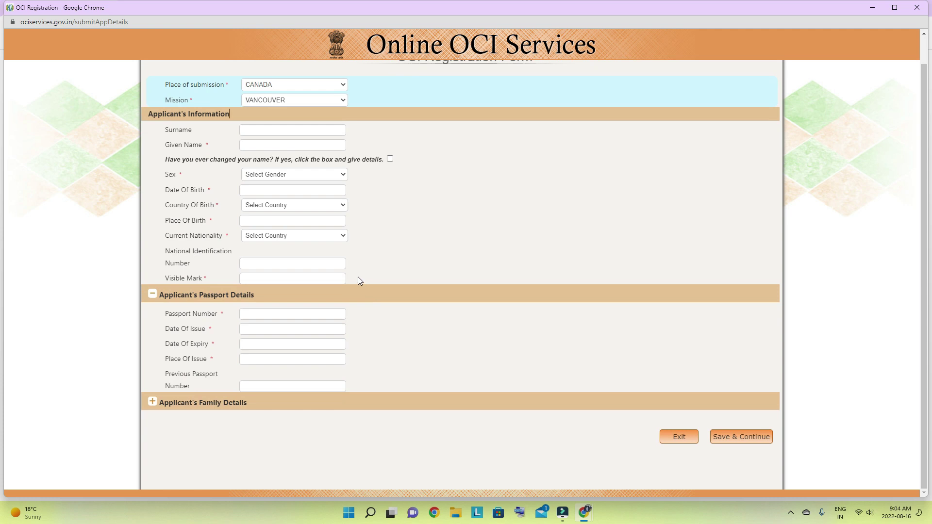
pyautogui.click(153, 408)
pyautogui.scroll(-2, 412, 340)
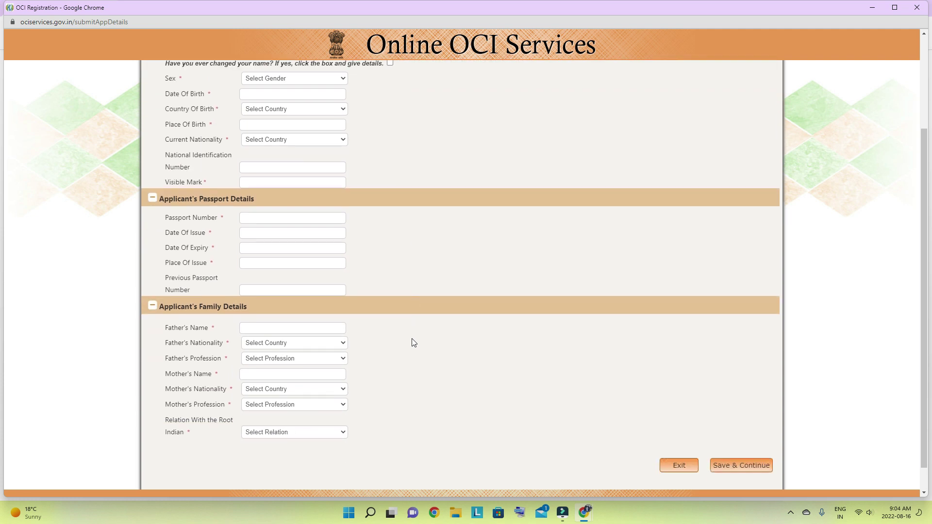
pyautogui.scroll(-1, 412, 342)
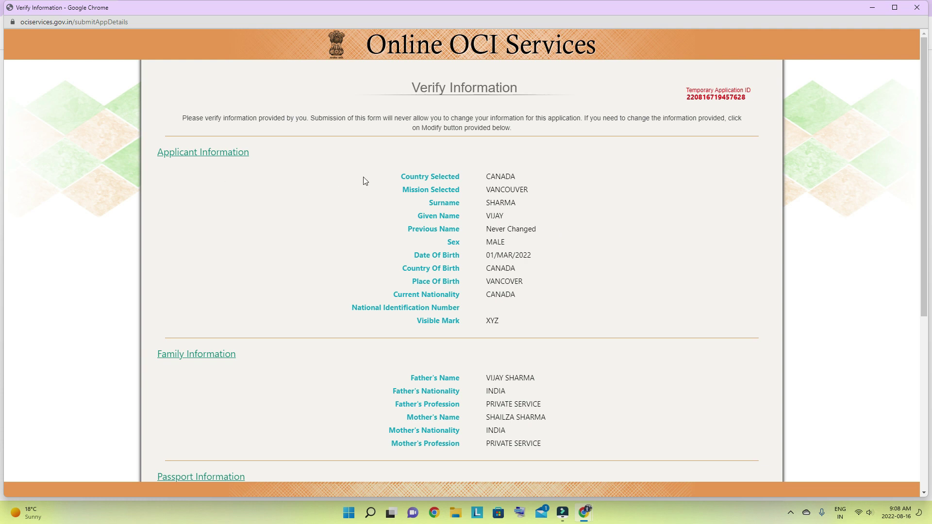
# - Check the applicant, family, passport and residential address details on the verification page and submit the form
pyautogui.scroll(-4, 345, 240)
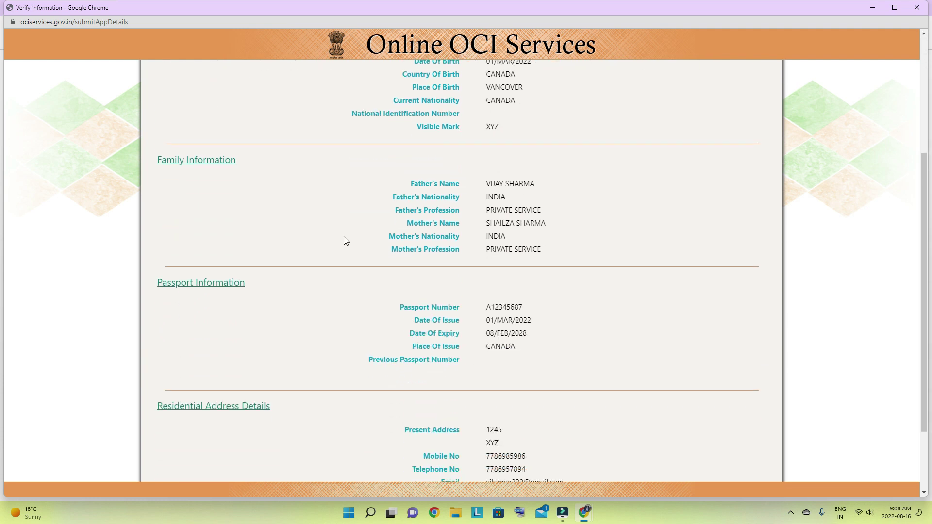
pyautogui.scroll(-2, 346, 241)
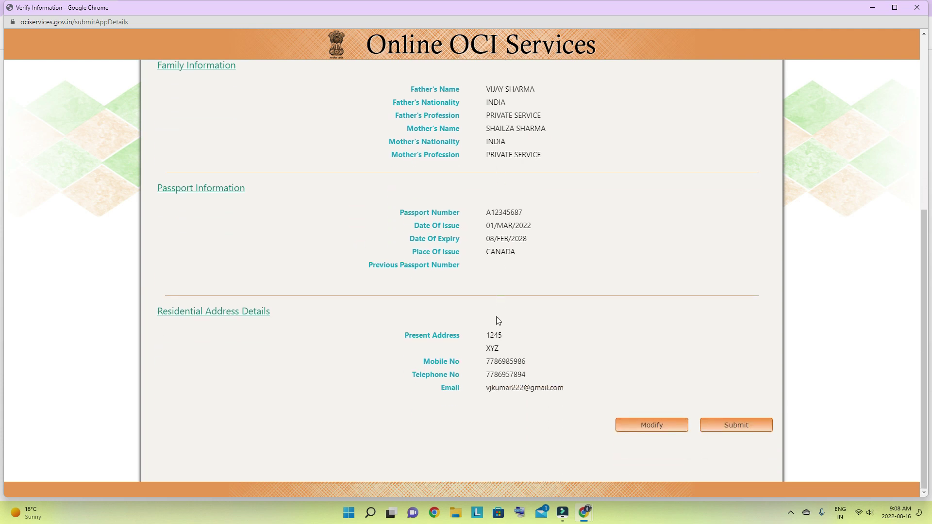
pyautogui.scroll(6, 496, 321)
pyautogui.scroll(-6, 496, 320)
pyautogui.click(739, 424)
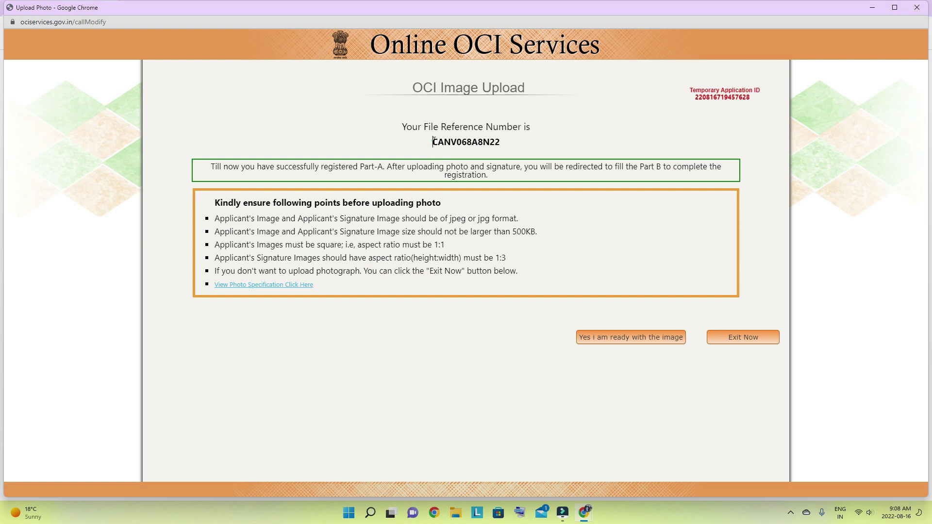
# - Continue to the applicant photo and signature upload with the images ready and show the photo specification
pyautogui.moveTo(432, 141); pyautogui.dragTo(492, 142)
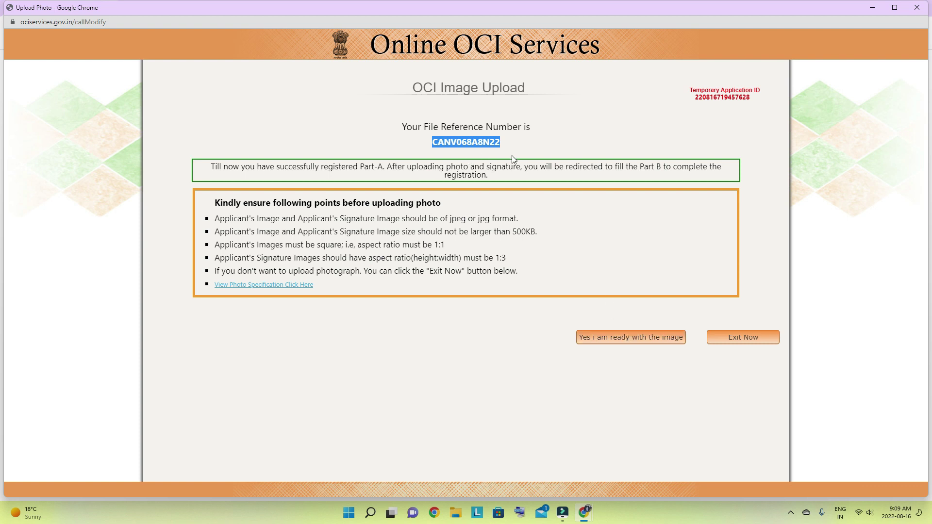
pyautogui.click(645, 337)
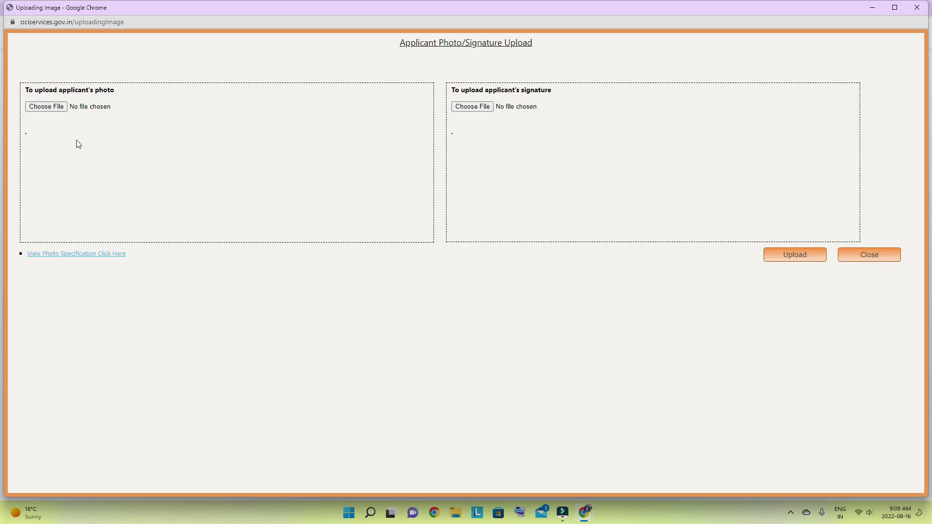
pyautogui.click(73, 255)
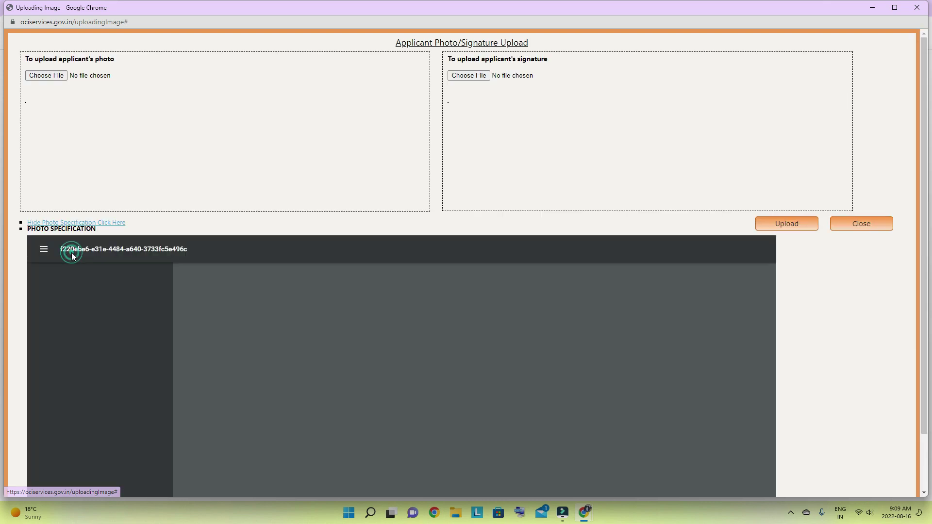
# - Read through the photo specification document, checking its print size, resolution, head position, background and eyeglasses requirements
pyautogui.scroll(-10, 482, 365)
pyautogui.scroll(-4, 483, 365)
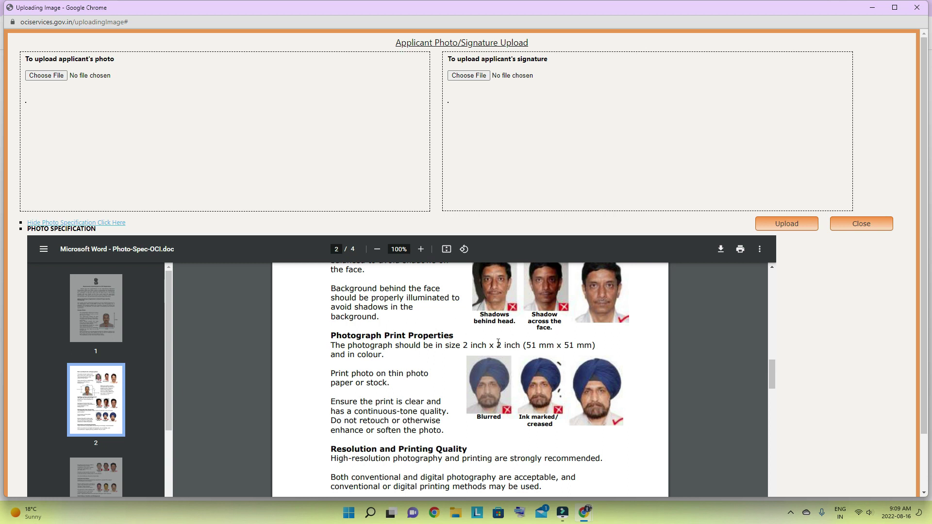
pyautogui.scroll(-8, 478, 363)
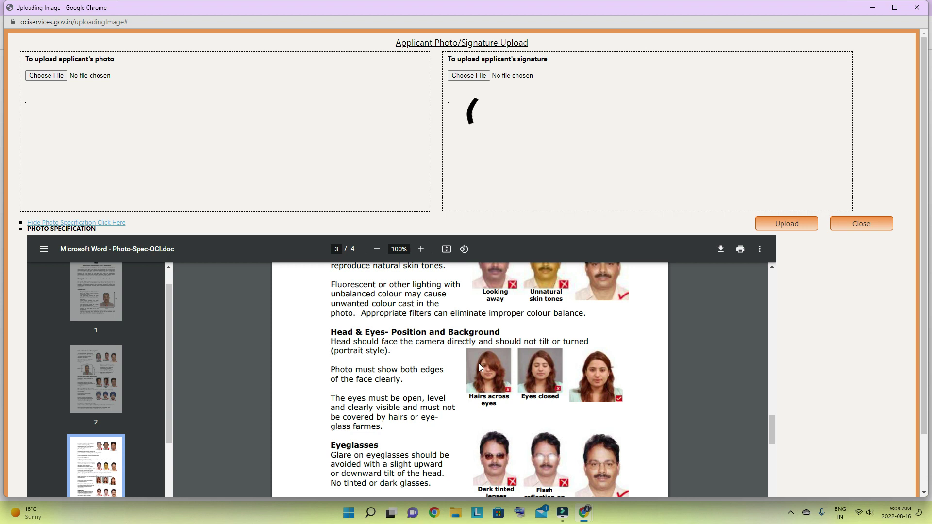
pyautogui.scroll(-2, 479, 367)
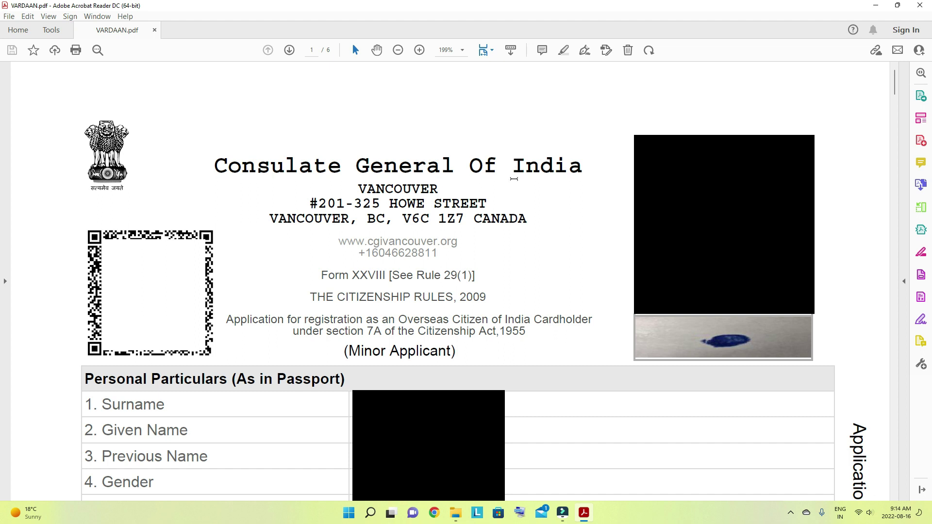
# - In Adobe Acrobat Reader, review the minor's application form from Personal Particulars through family, passport and contact details to Uploaded Document Details
pyautogui.scroll(-2, 515, 180)
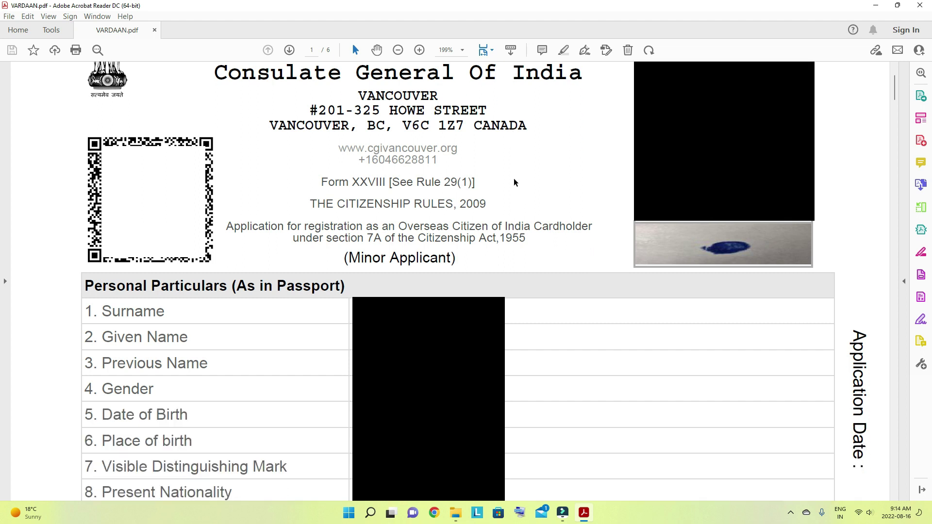
pyautogui.scroll(-2, 516, 182)
pyautogui.scroll(-1, 515, 182)
pyautogui.scroll(-2, 515, 182)
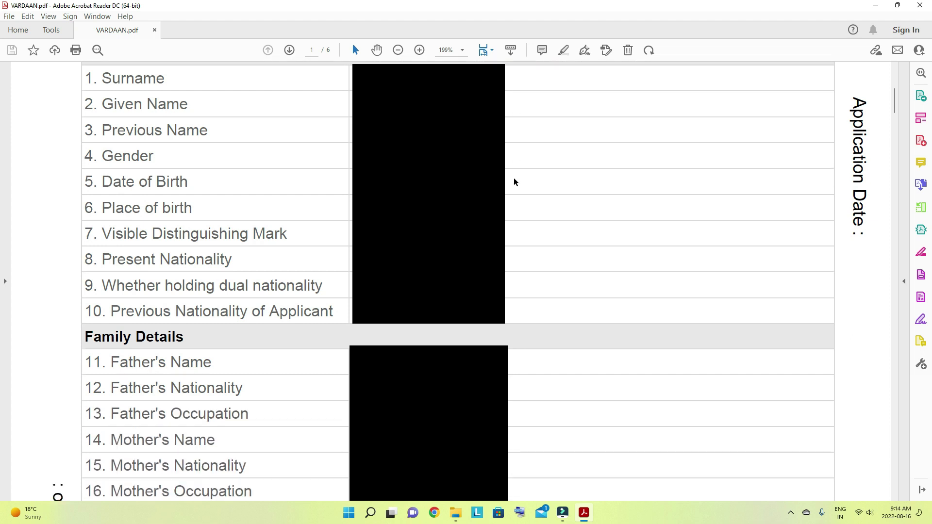
pyautogui.scroll(-5, 515, 182)
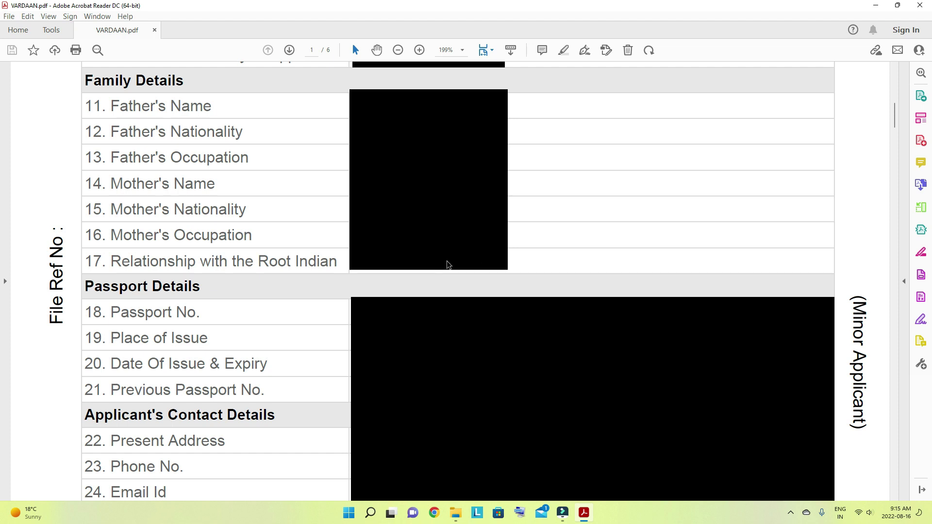
pyautogui.scroll(-3, 434, 272)
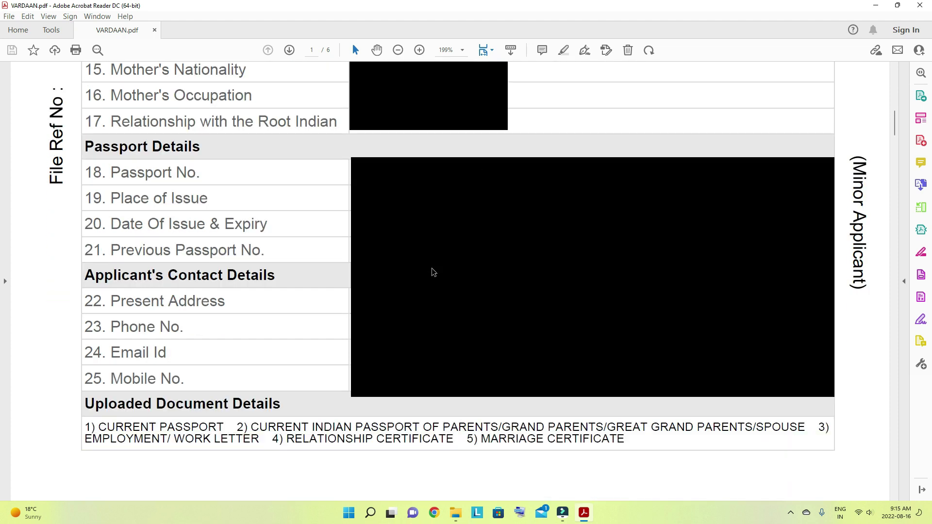
pyautogui.scroll(-3, 434, 272)
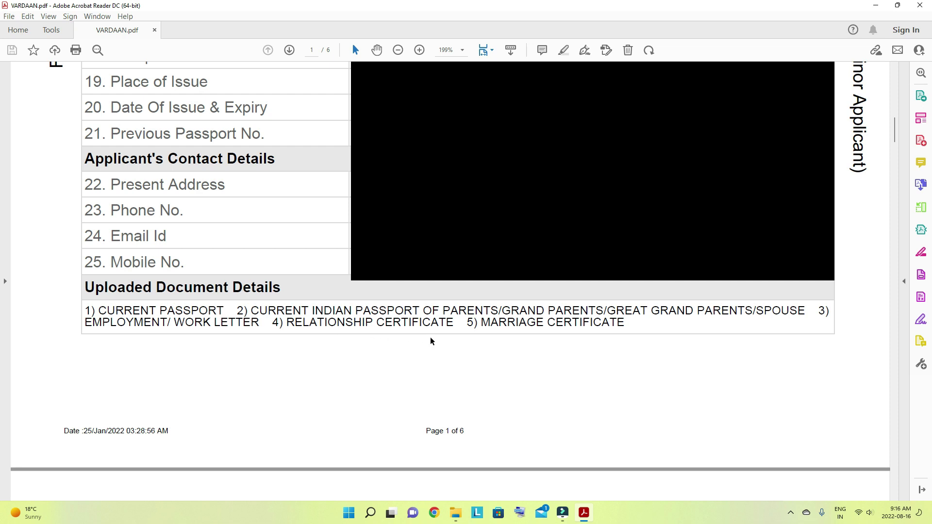
# - Review the Part B questions of the application form, from earlier OCI registration to criminal proceedings and current investigations
pyautogui.scroll(-5, 430, 340)
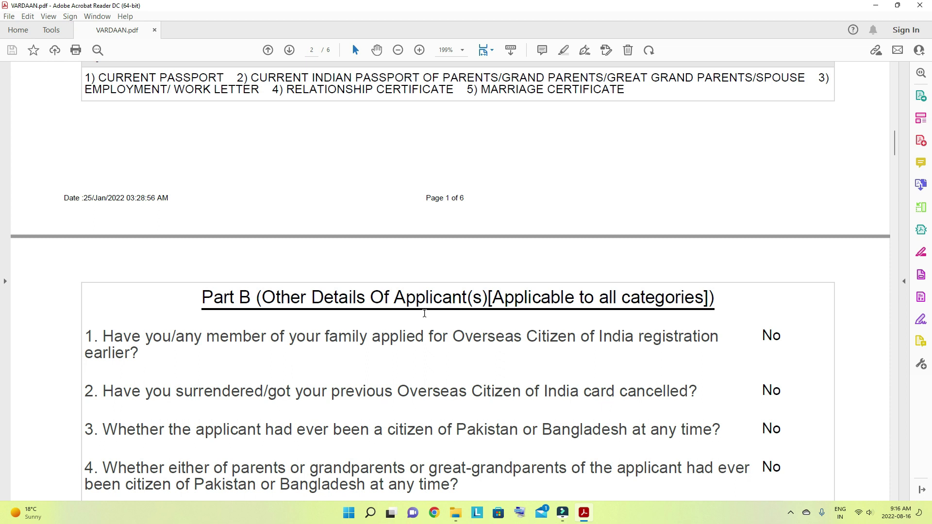
pyautogui.scroll(-2, 425, 314)
pyautogui.scroll(-3, 424, 313)
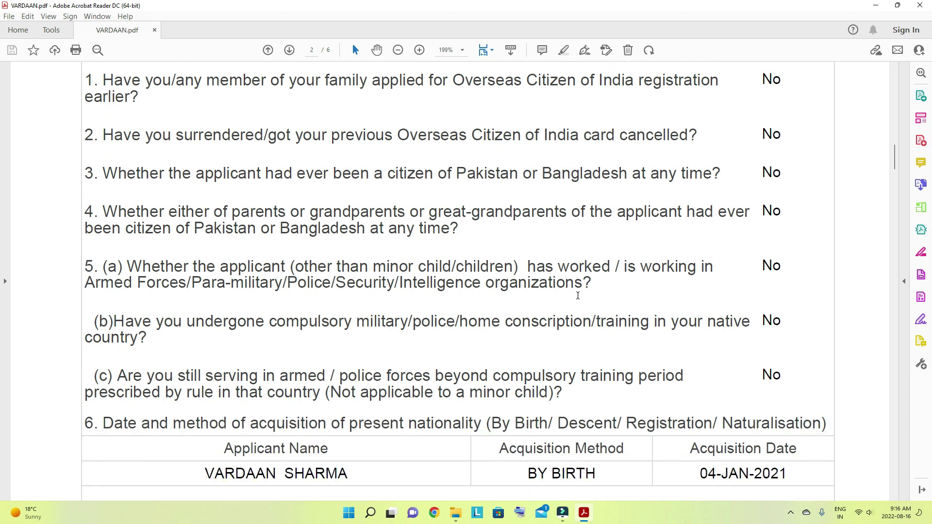
pyautogui.scroll(-3, 578, 296)
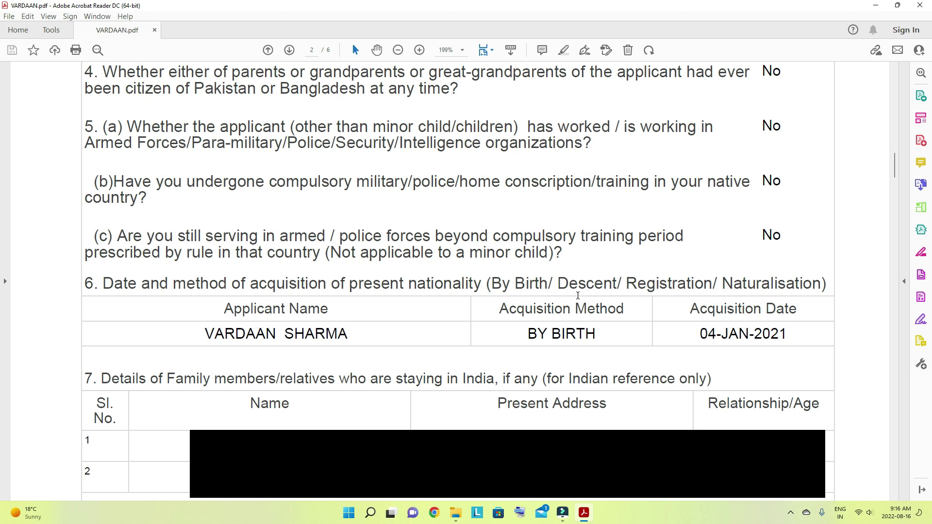
pyautogui.scroll(-2, 578, 296)
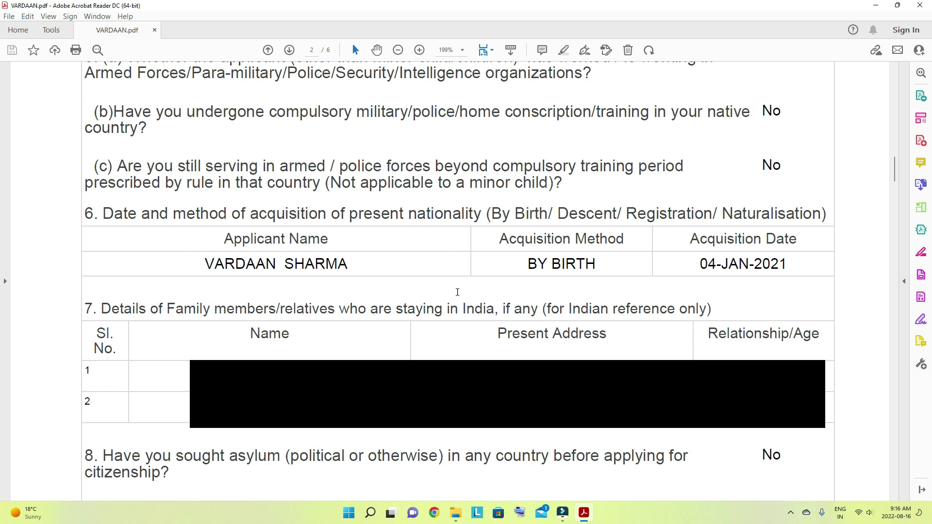
pyautogui.scroll(-1, 457, 293)
pyautogui.scroll(-3, 457, 292)
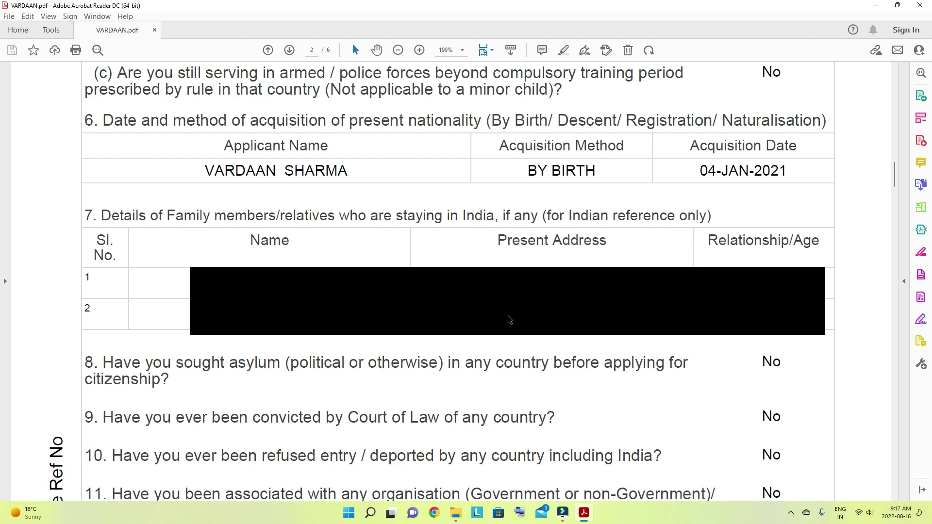
pyautogui.scroll(-5, 508, 318)
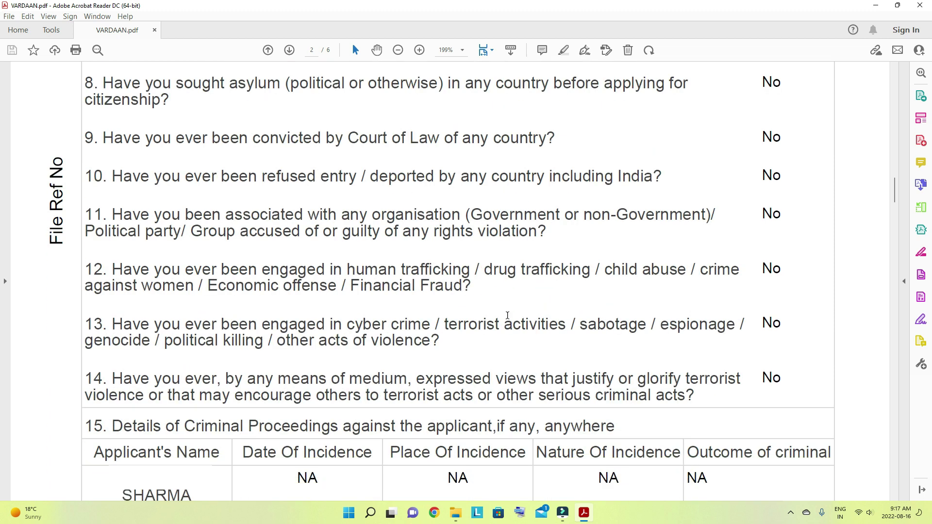
pyautogui.scroll(-2, 508, 315)
pyautogui.scroll(-1, 508, 316)
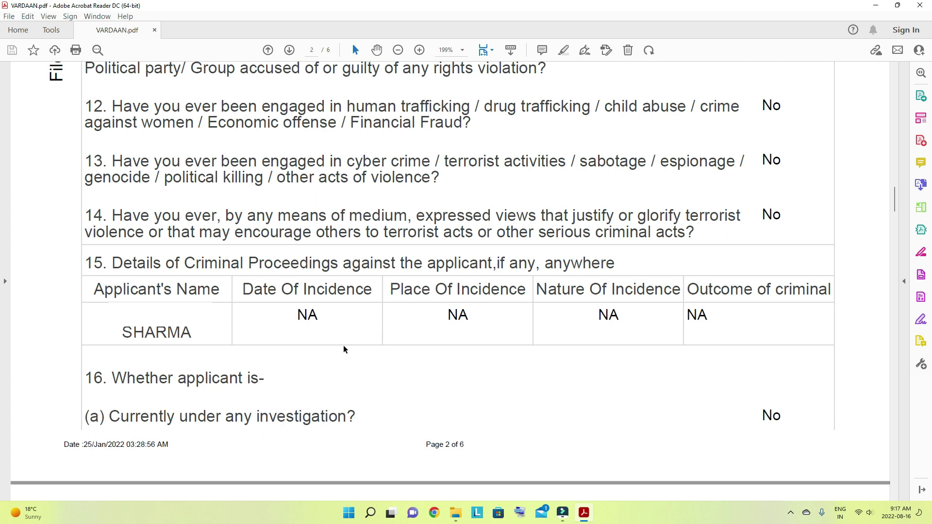
pyautogui.scroll(-3, 340, 345)
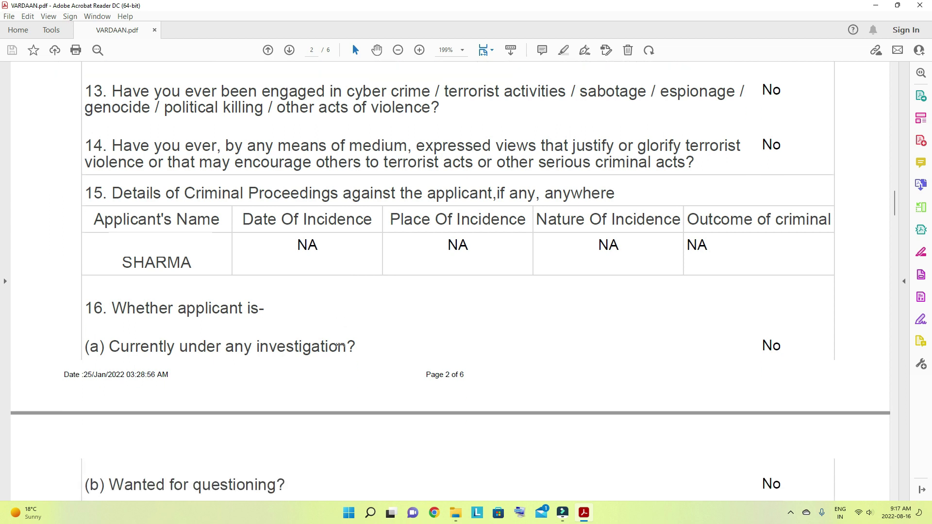
pyautogui.scroll(-1, 340, 344)
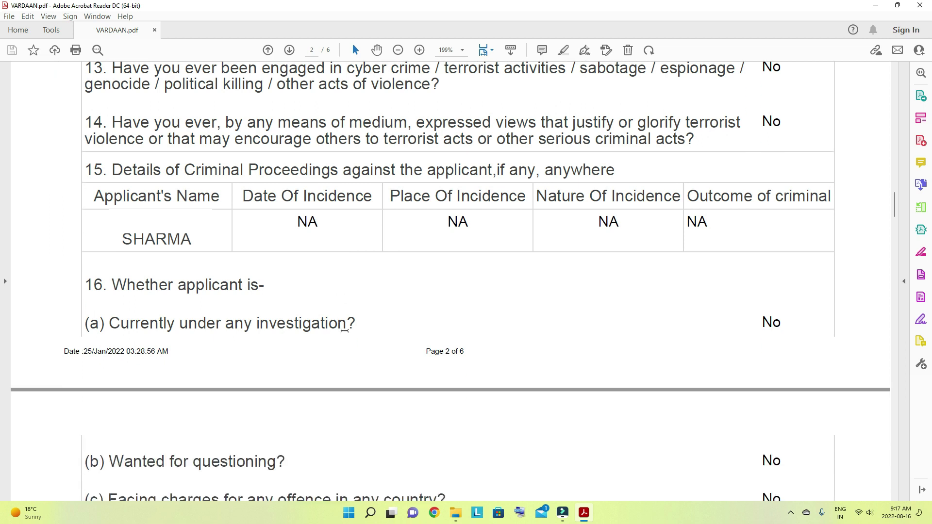
# - Examine the Declaration and Application for Minor Child sections for the name, date, place and signature blanks to fill in
pyautogui.scroll(-15, 344, 330)
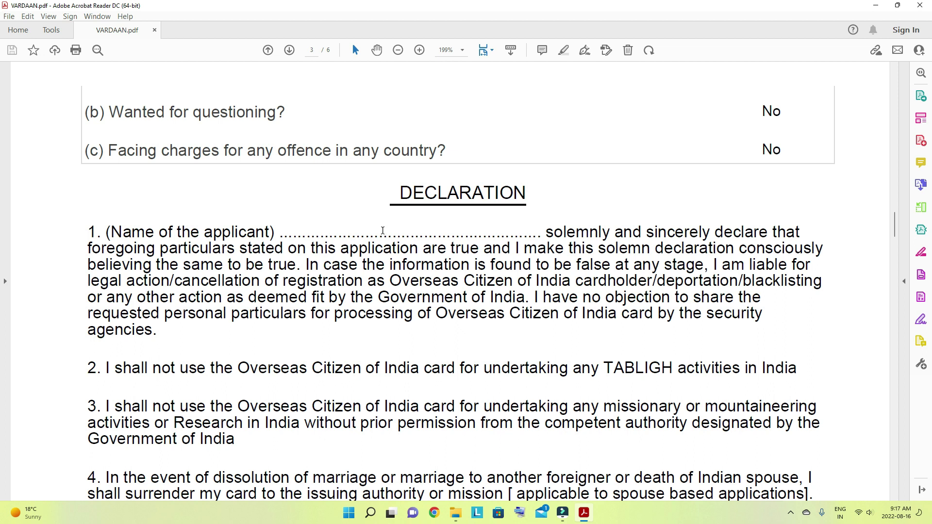
pyautogui.scroll(-3, 424, 231)
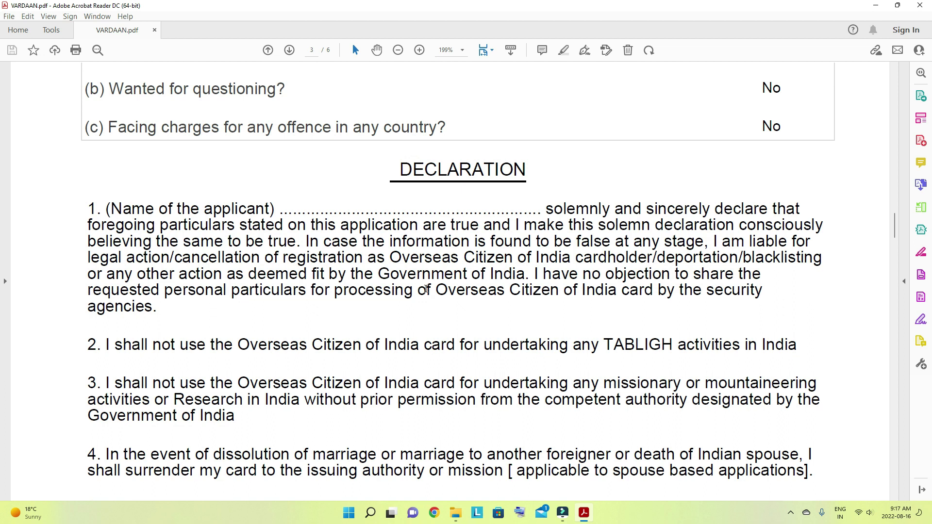
pyautogui.scroll(-2, 425, 289)
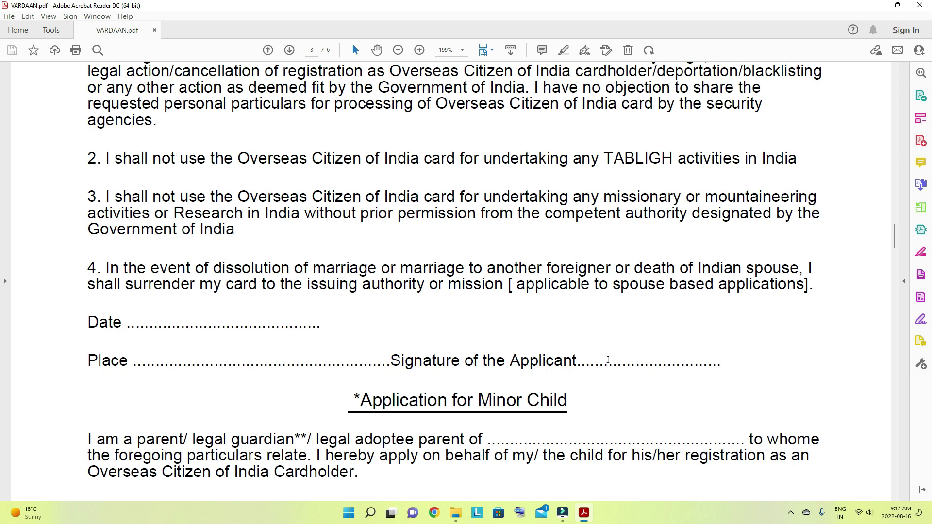
pyautogui.scroll(-5, 600, 366)
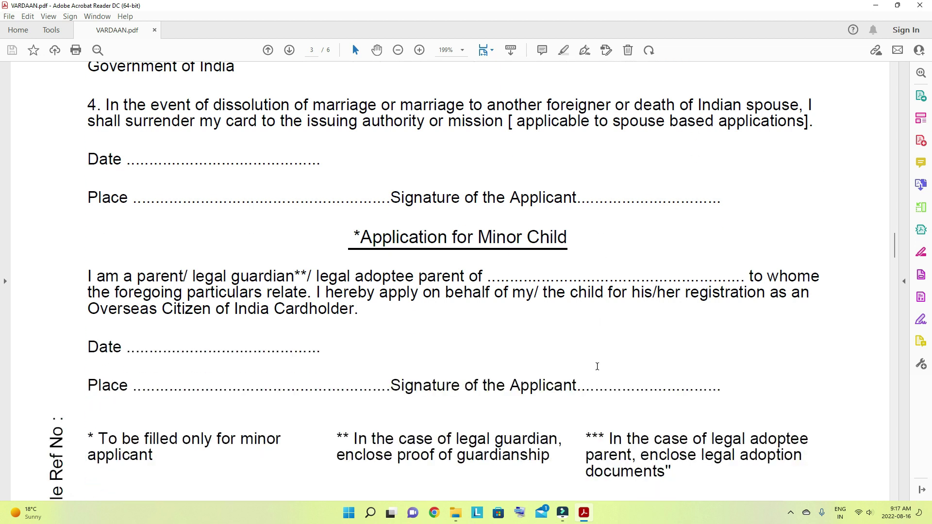
pyautogui.scroll(-1, 597, 367)
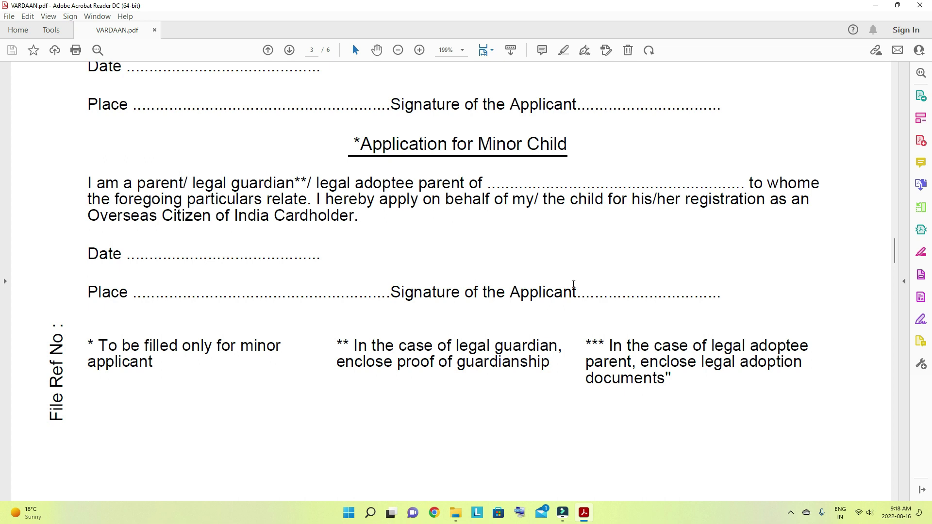
# - Look over the Instructions For Filling Application Form pages, including the signature, thumb impression and photograph rules
pyautogui.scroll(-10, 574, 285)
pyautogui.scroll(-10, 573, 289)
pyautogui.scroll(-10, 574, 284)
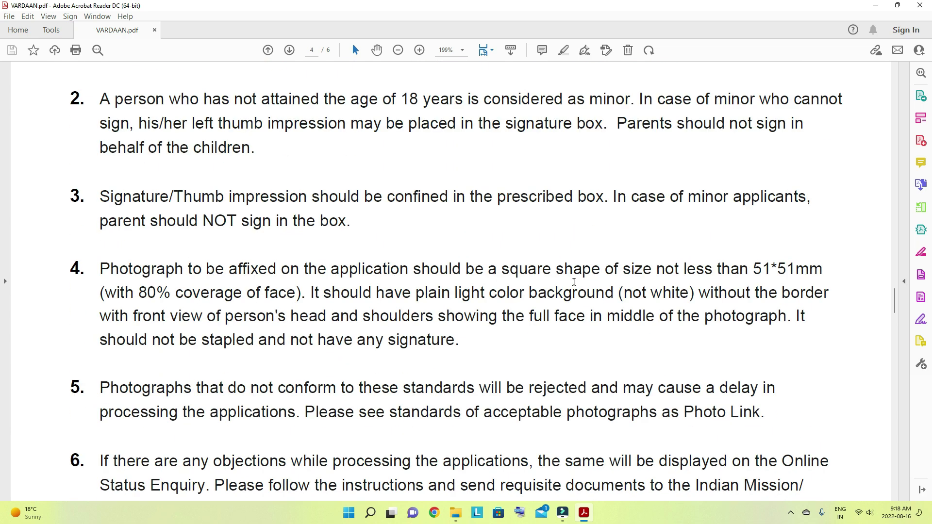
pyautogui.scroll(9, 573, 284)
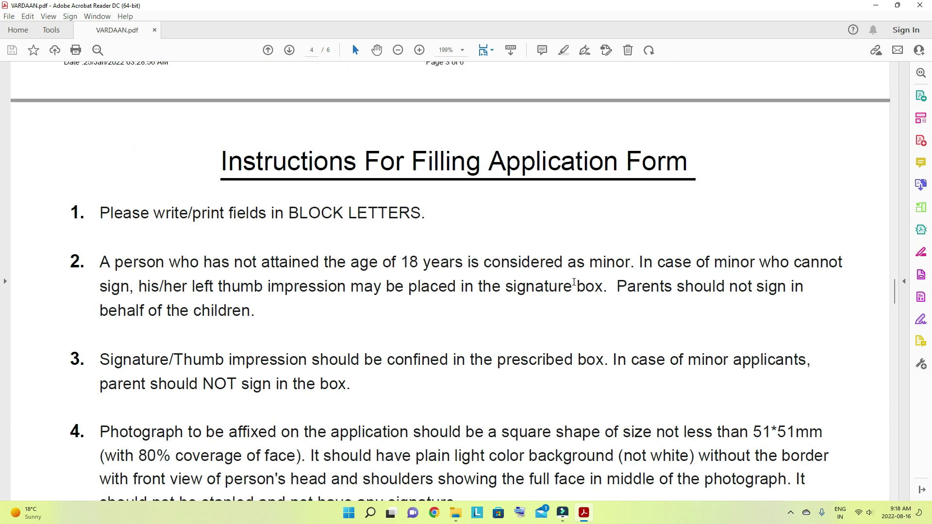
pyautogui.scroll(5, 574, 282)
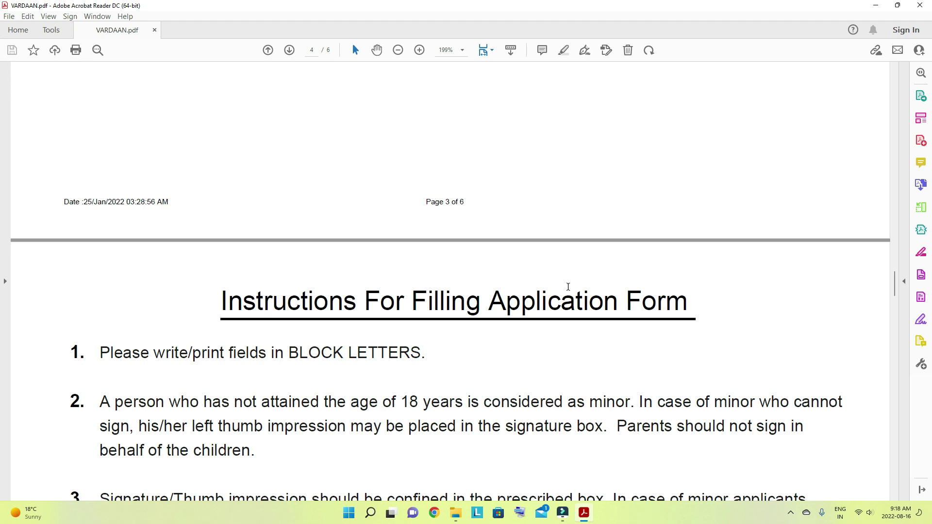
pyautogui.scroll(4, 568, 286)
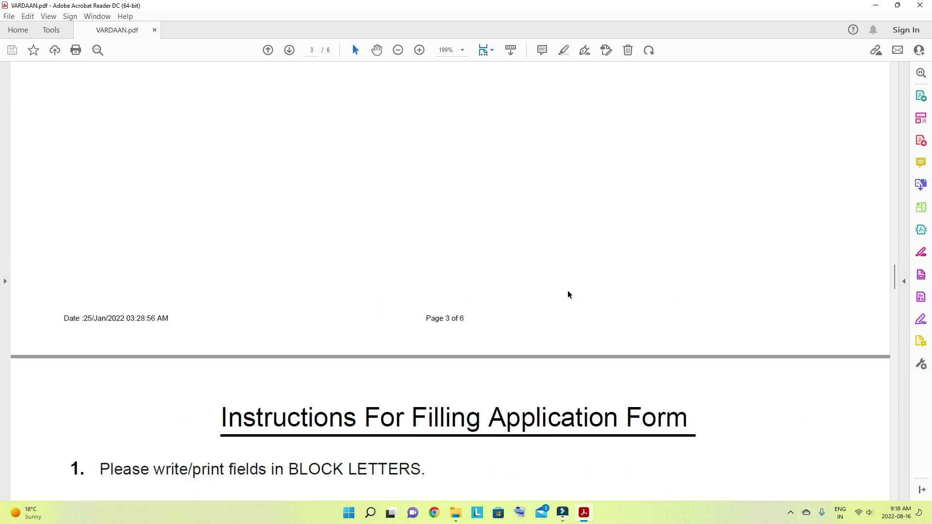
pyautogui.scroll(4, 569, 295)
pyautogui.scroll(-20, 569, 295)
pyautogui.scroll(-15, 569, 292)
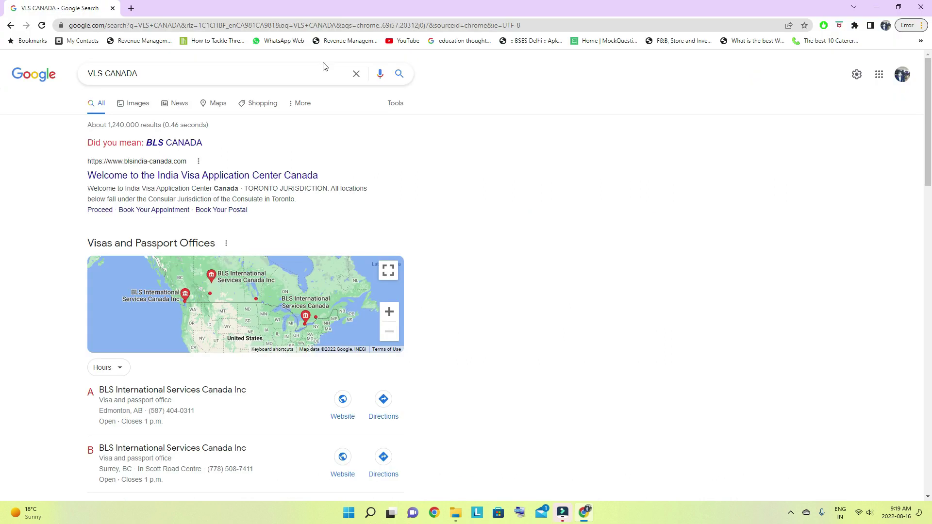
# - Open the India Visa Application Center Canada site from the Google results, proceed to the Vancouver jurisdiction and dismiss its notice
pyautogui.click(154, 176)
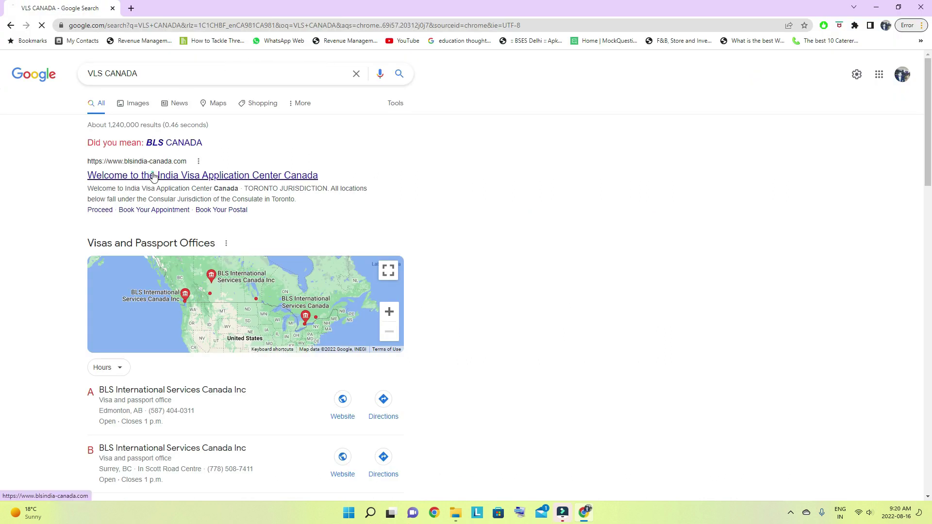
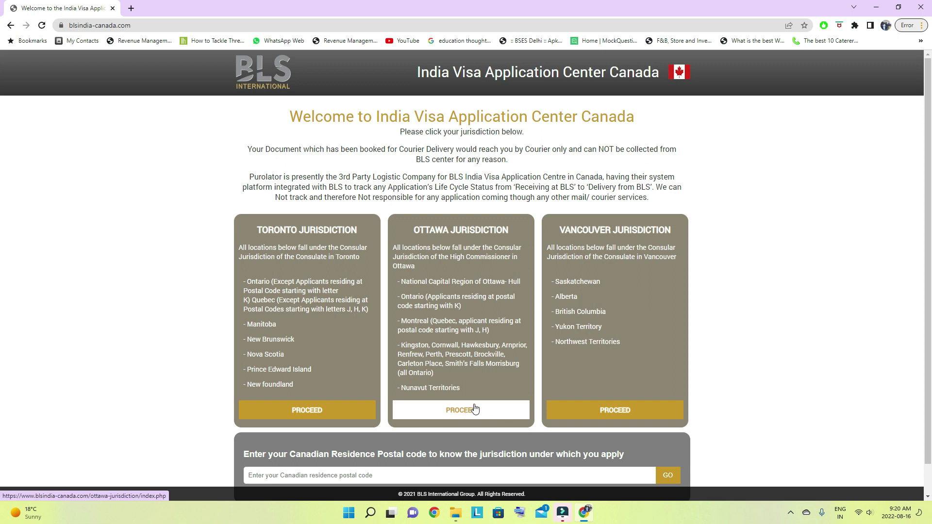
pyautogui.click(619, 413)
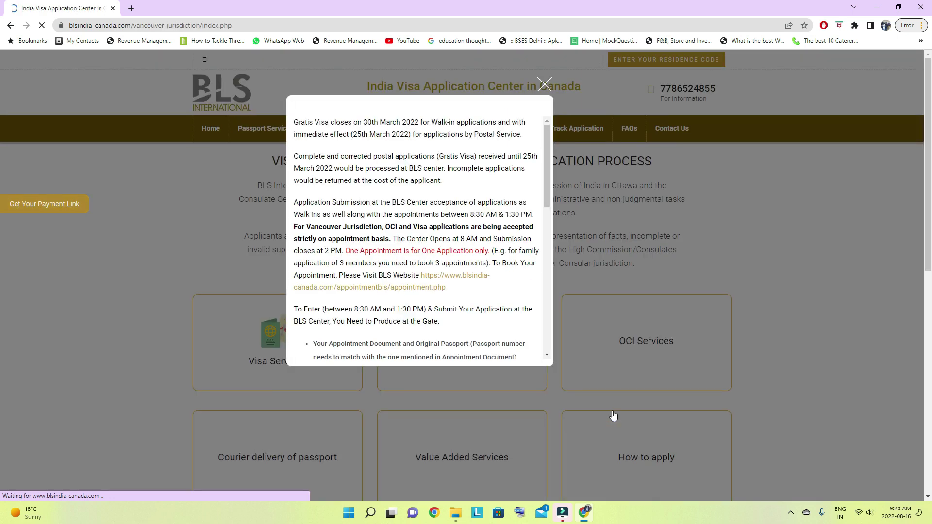
pyautogui.click(545, 86)
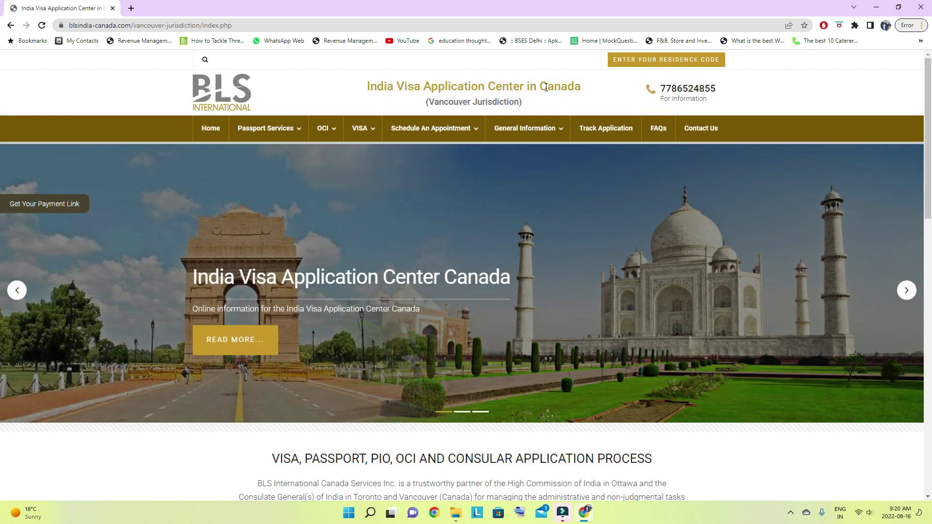
# - Open the OCI page within the site's OCI Services and read its application information and eligibility rules
pyautogui.moveTo(332, 132)
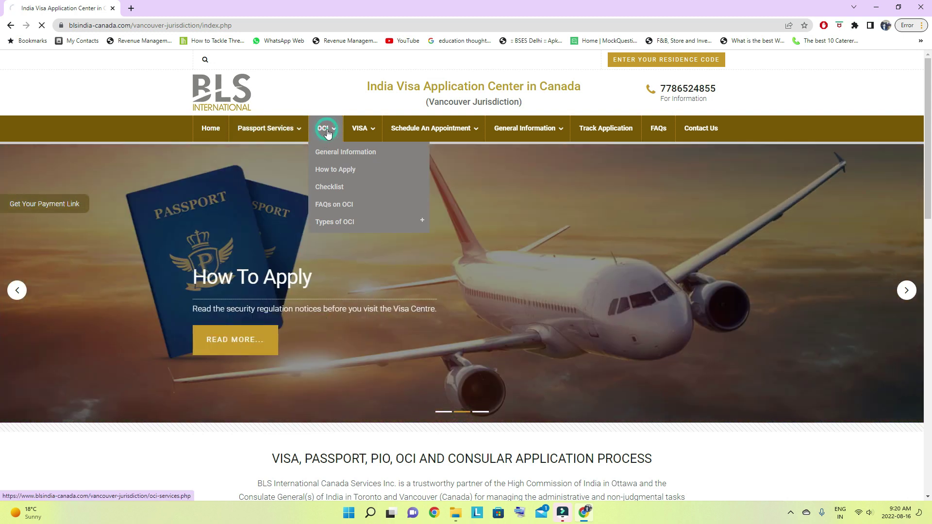
pyautogui.click(329, 133)
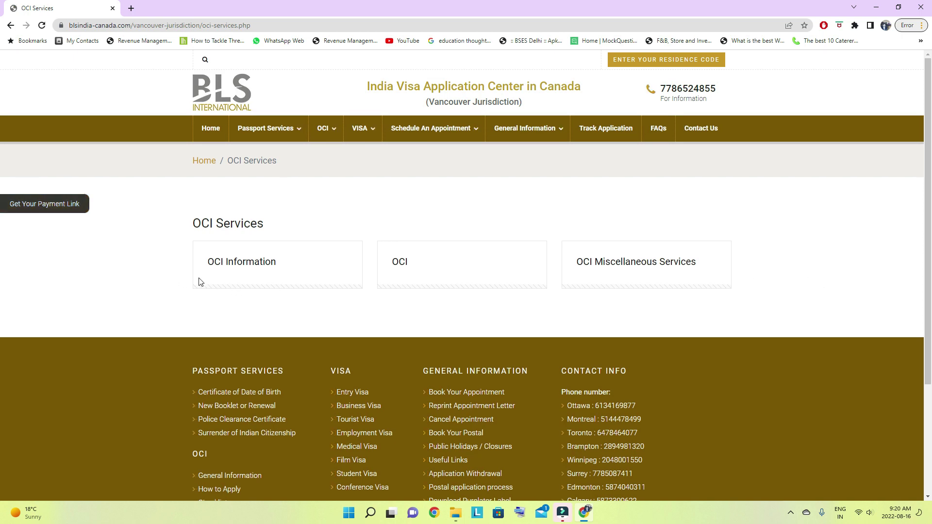
pyautogui.click(404, 265)
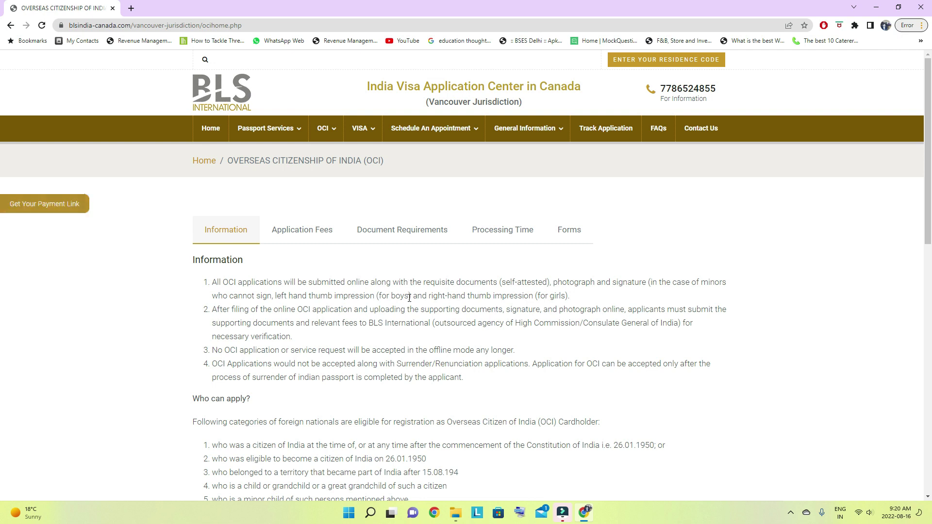
pyautogui.scroll(-2, 388, 318)
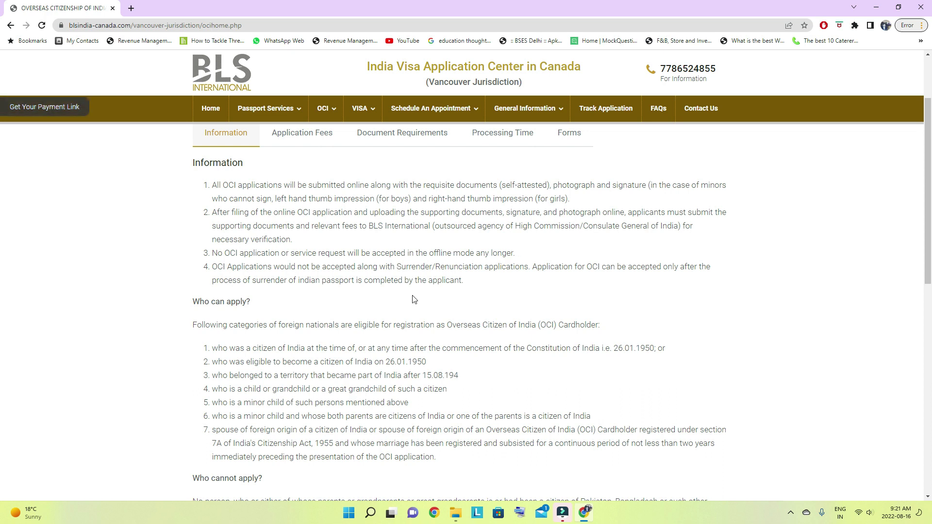
# - Read who cannot apply for OCI and the accompanying notes on the OCI information page
pyautogui.scroll(-5, 414, 299)
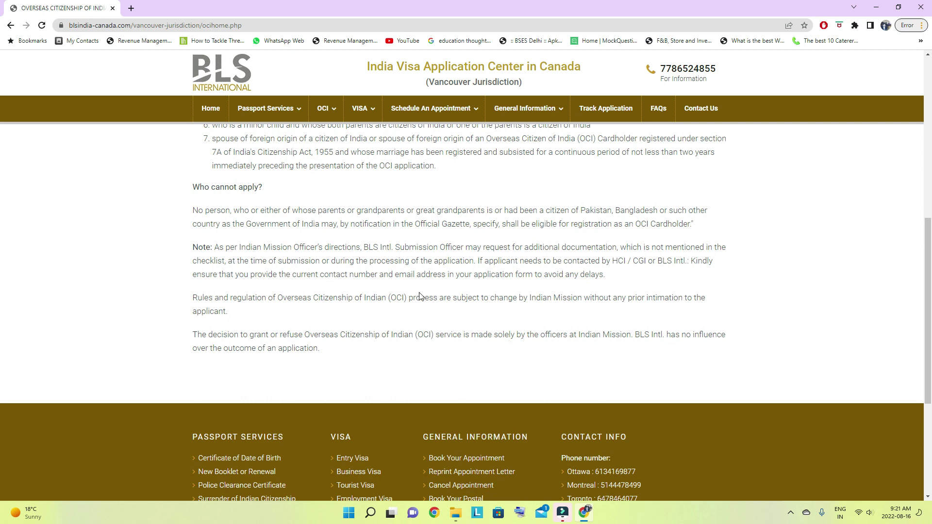
pyautogui.scroll(5, 417, 298)
pyautogui.scroll(3, 421, 297)
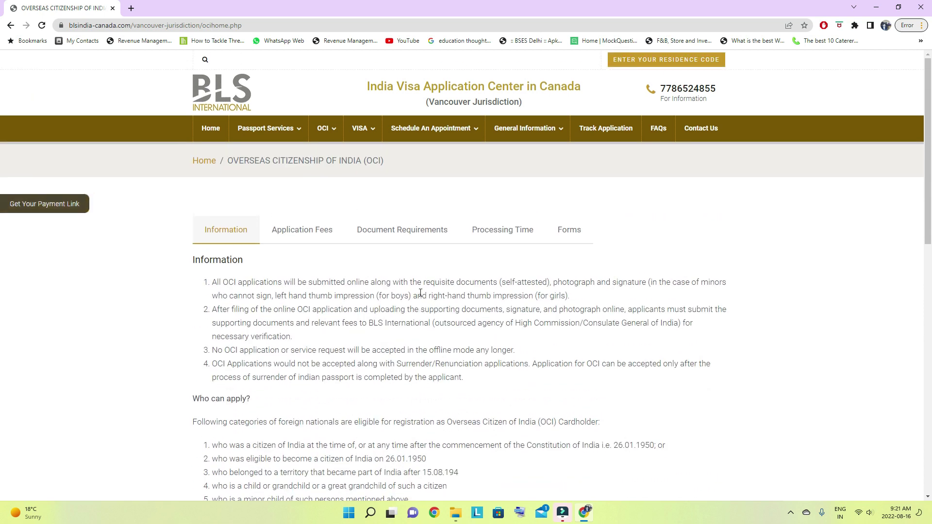
# - Open the OCI Application Fees section and read the fee table and the payment rules for in-person and postal applications
pyautogui.click(297, 233)
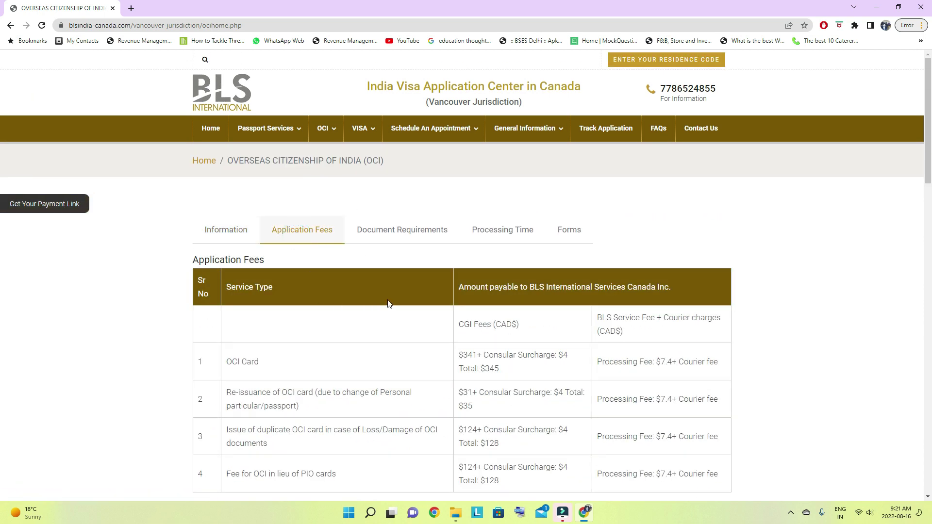
pyautogui.scroll(-1, 391, 304)
pyautogui.scroll(-3, 391, 303)
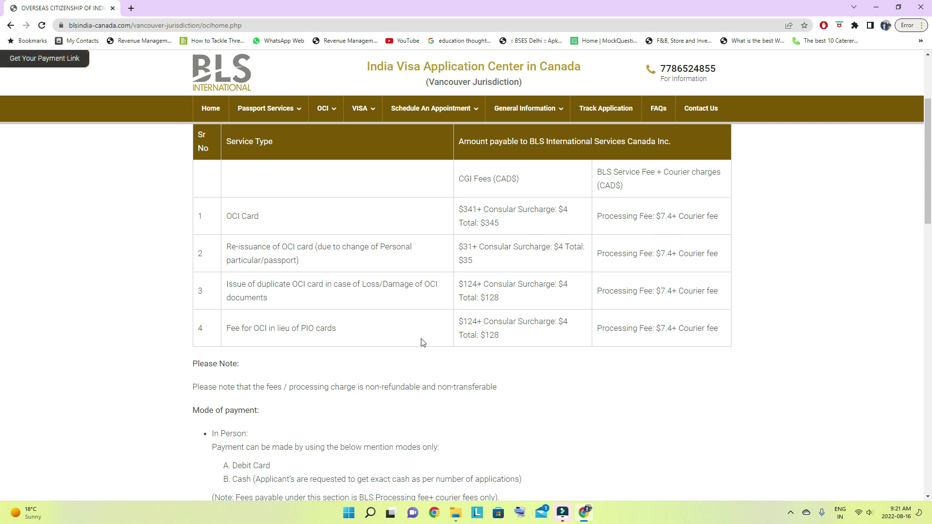
pyautogui.scroll(-3, 422, 342)
pyautogui.scroll(-3, 421, 343)
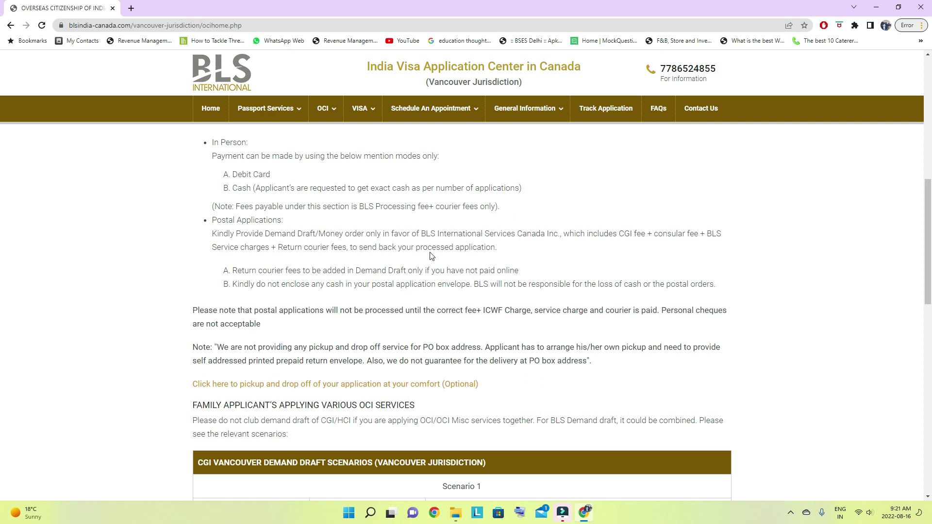
pyautogui.scroll(6, 432, 257)
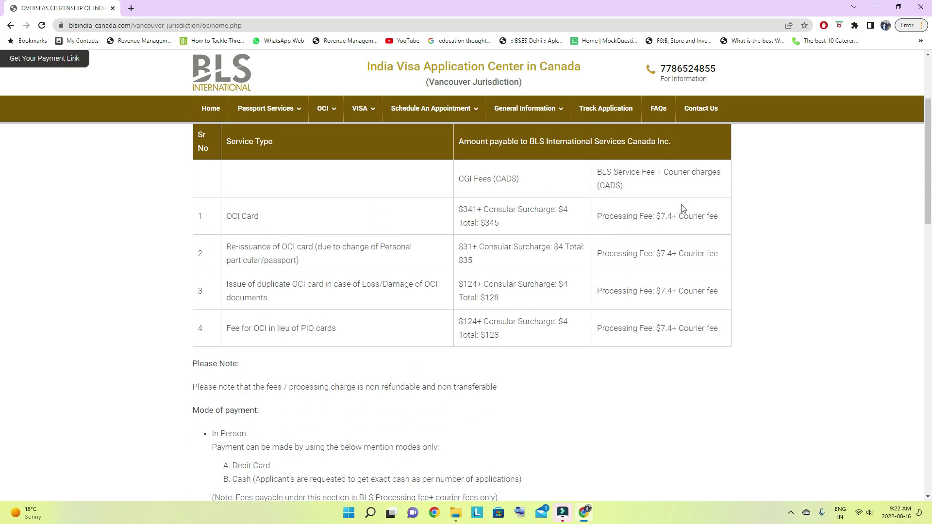
pyautogui.scroll(-6, 293, 306)
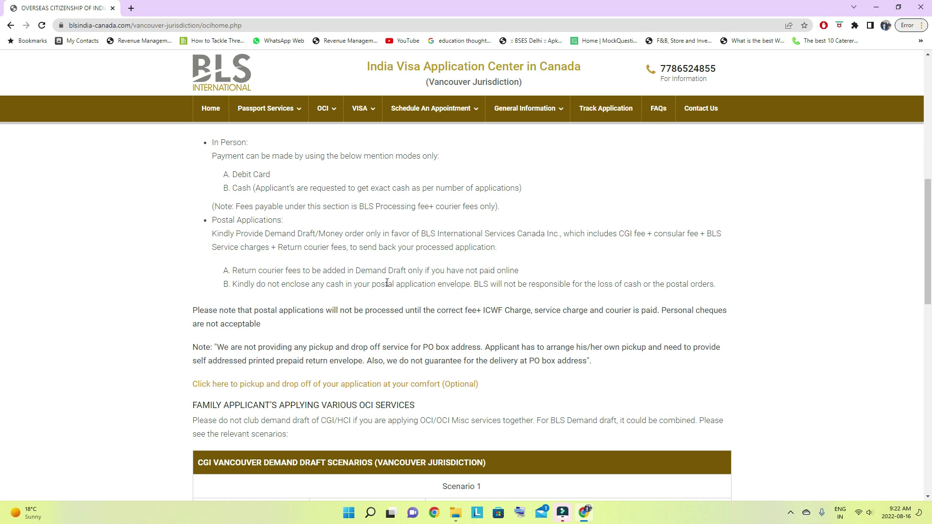
pyautogui.scroll(10, 387, 283)
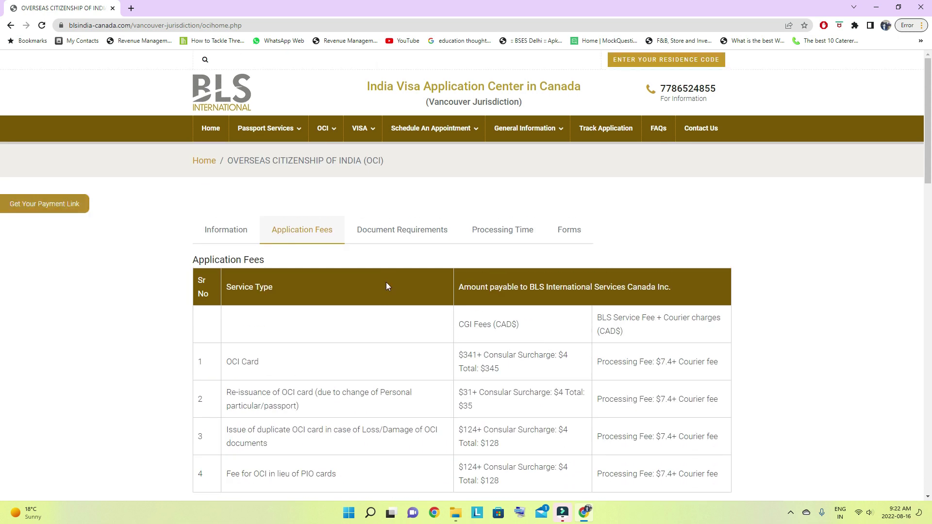
# - Open the Vancouver checklist from Document Requirements and read the documents required for each application type, including minor children
pyautogui.click(391, 237)
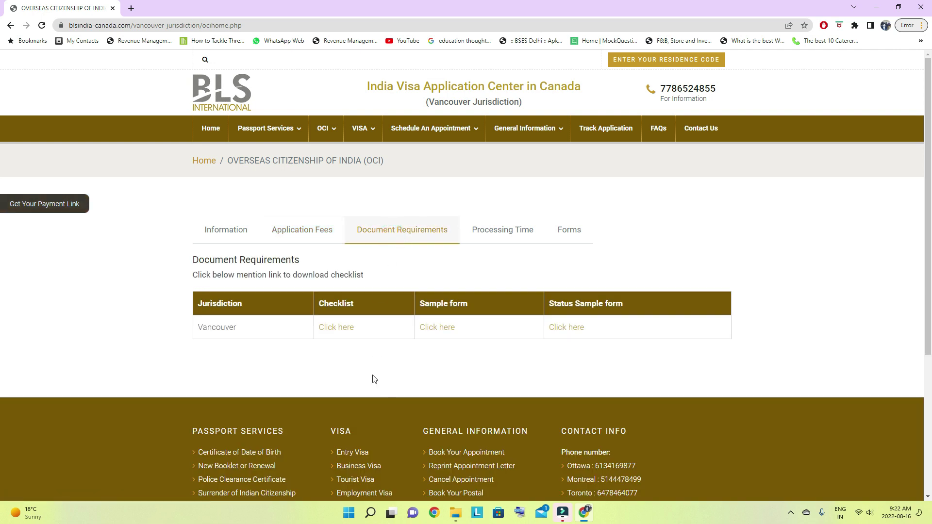
pyautogui.click(333, 329)
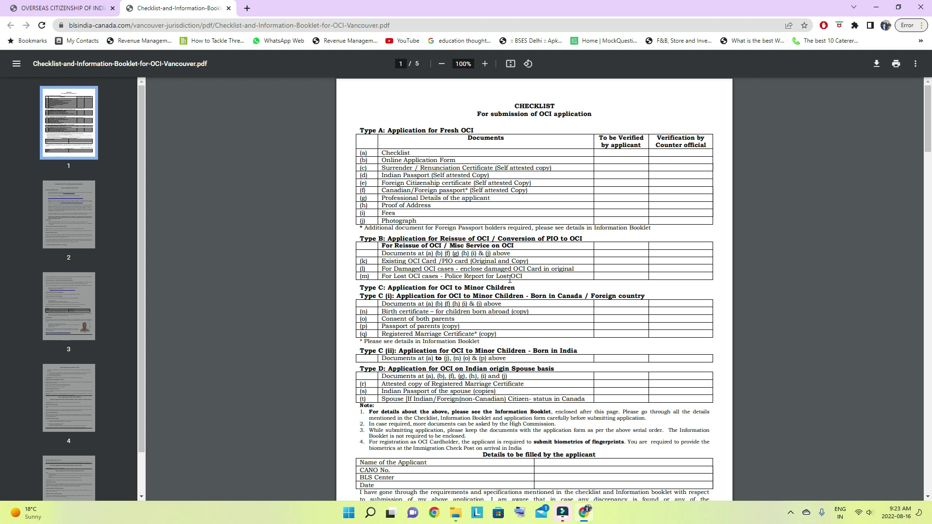
pyautogui.scroll(-1, 503, 282)
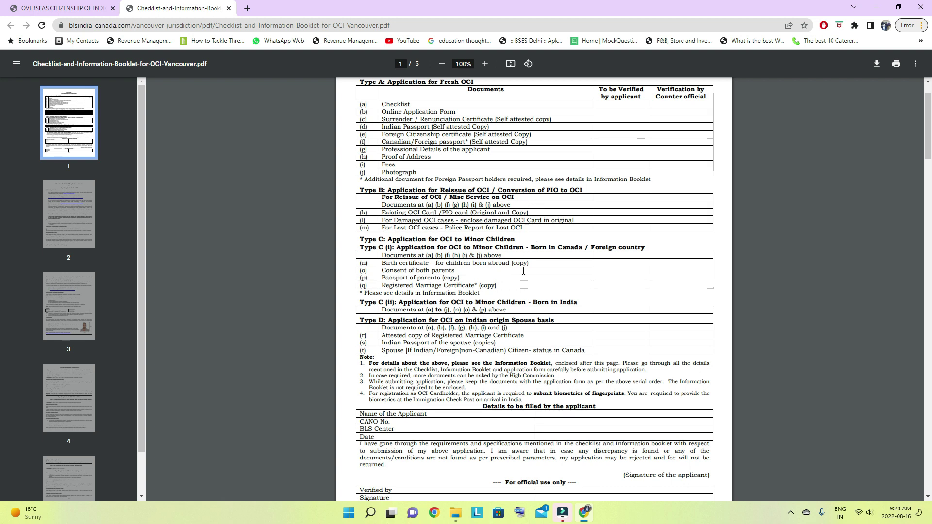
pyautogui.scroll(-1, 494, 277)
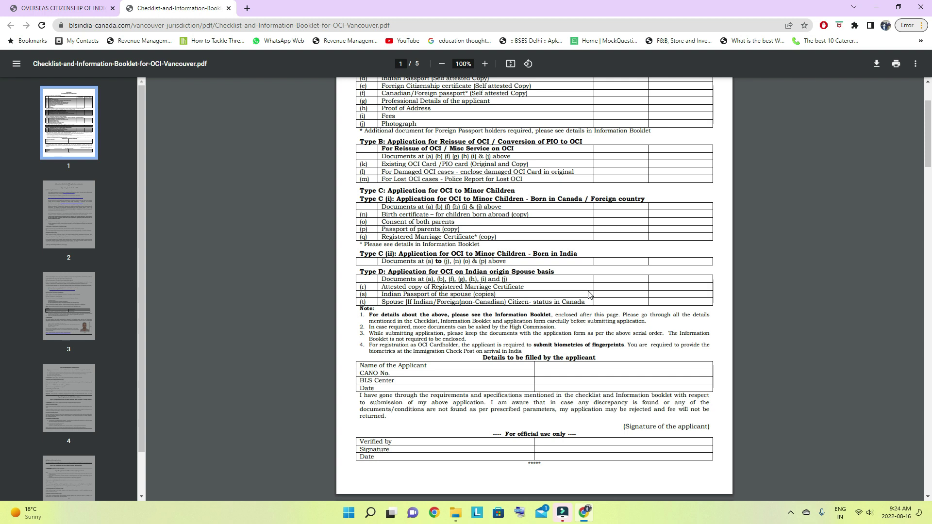
# - Skim the Information Booklet pages following the checklist, covering address proof, fees, photograph and marriage certificate requirements, and return to the checklist
pyautogui.scroll(-4, 587, 293)
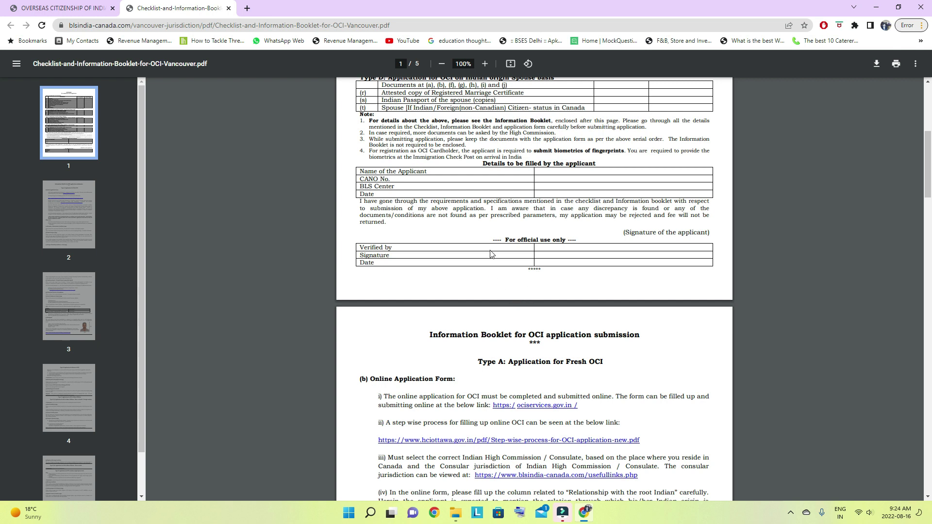
pyautogui.scroll(-12, 504, 275)
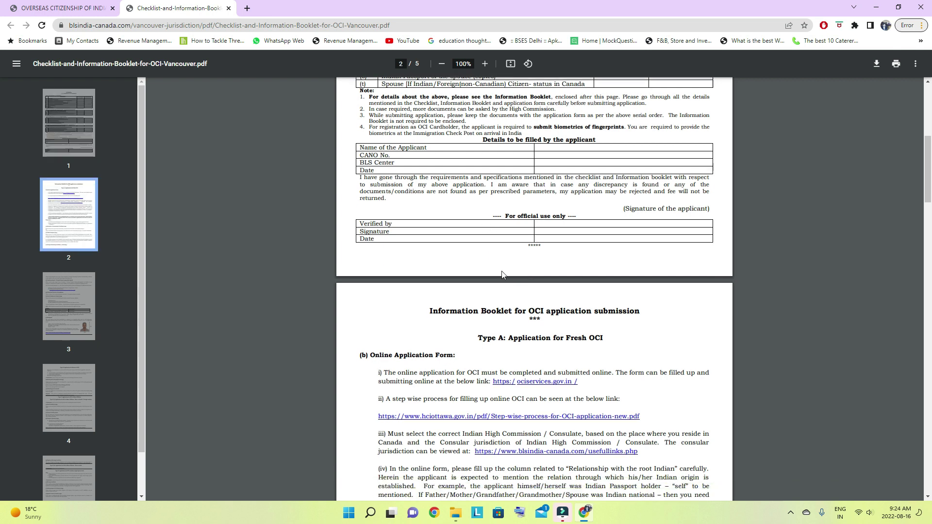
pyautogui.scroll(-18, 503, 275)
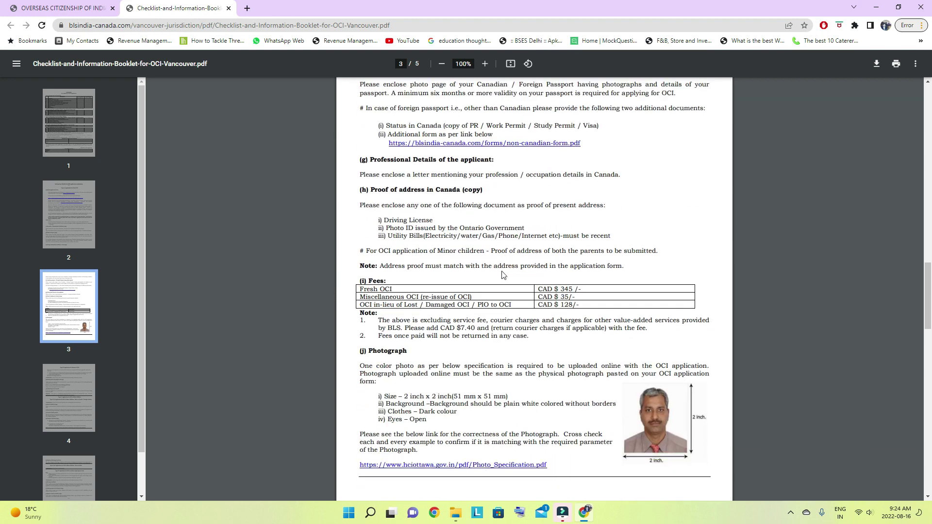
pyautogui.scroll(-10, 503, 274)
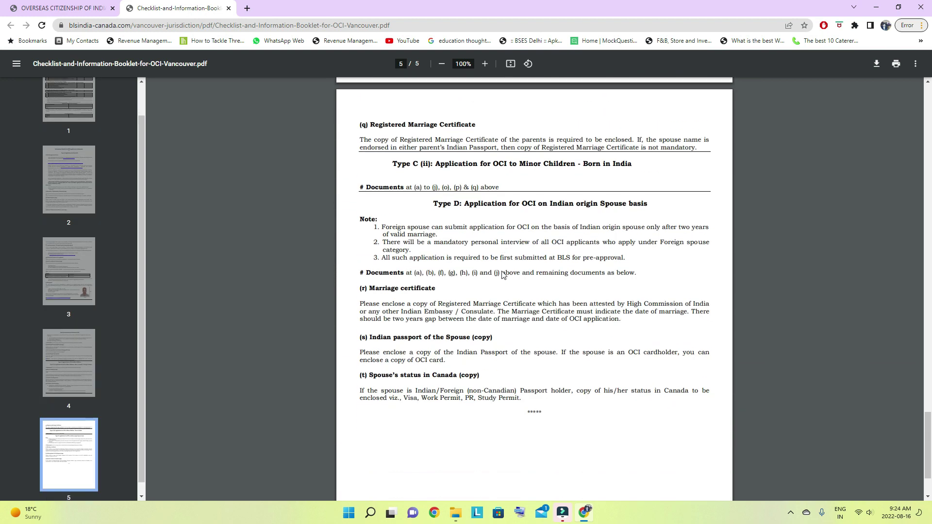
pyautogui.scroll(12, 503, 275)
pyautogui.scroll(20, 503, 275)
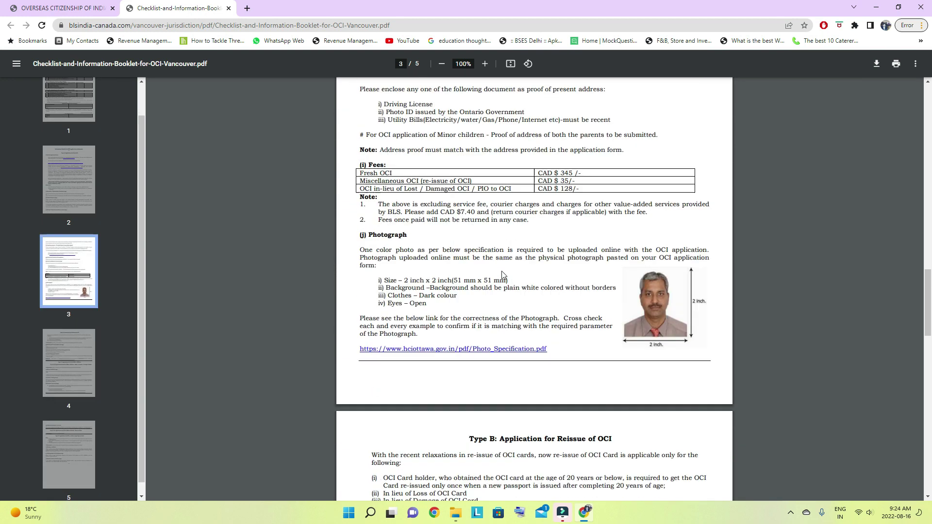
pyautogui.scroll(5, 504, 275)
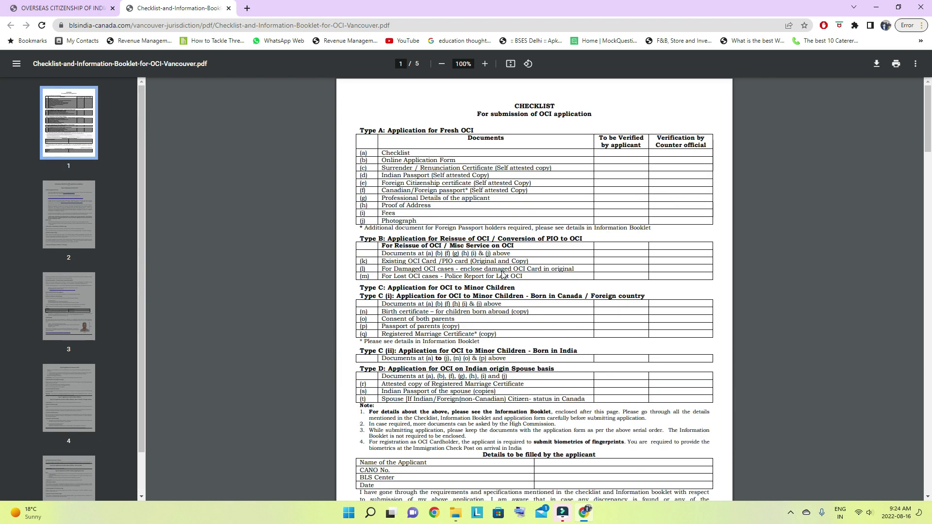
# - Open the Vancouver sample form from Document Requirements and look through its annotated OCI registration pages up to the minor's declaration
pyautogui.click(80, 4)
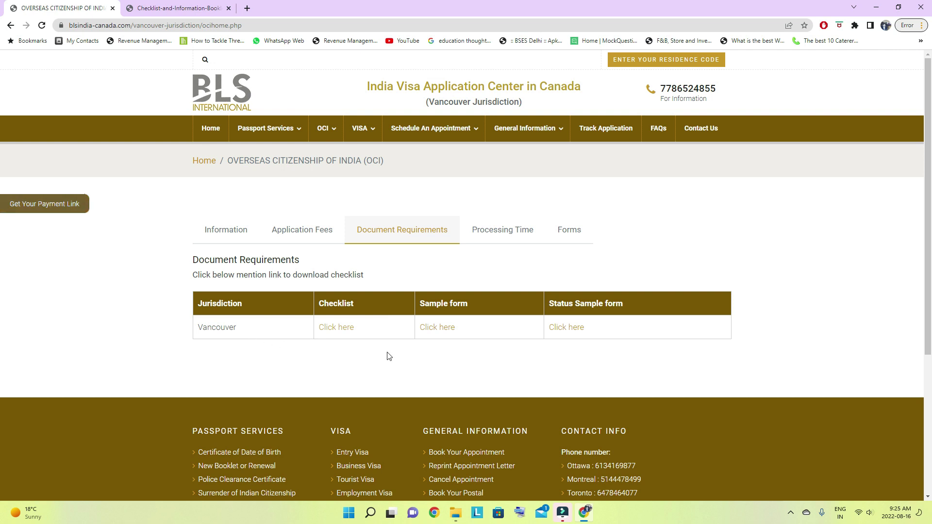
pyautogui.click(437, 329)
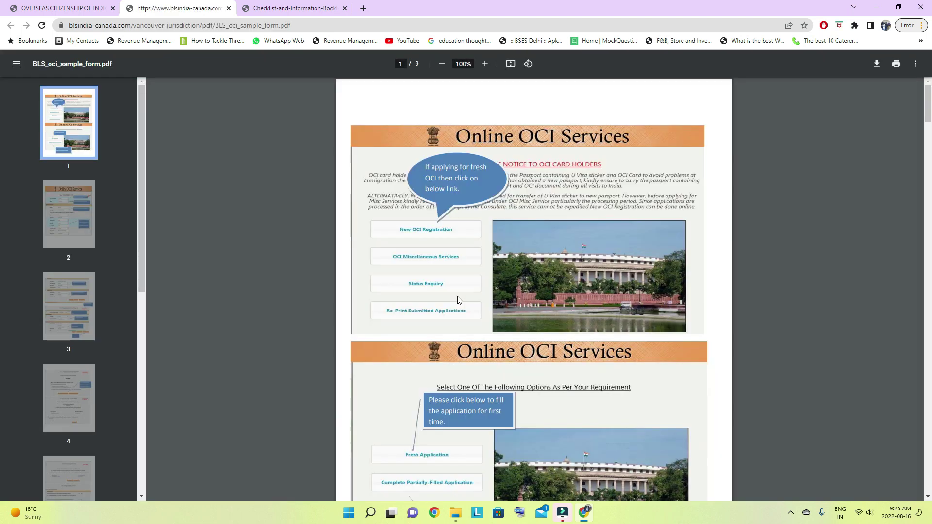
pyautogui.scroll(-12, 460, 338)
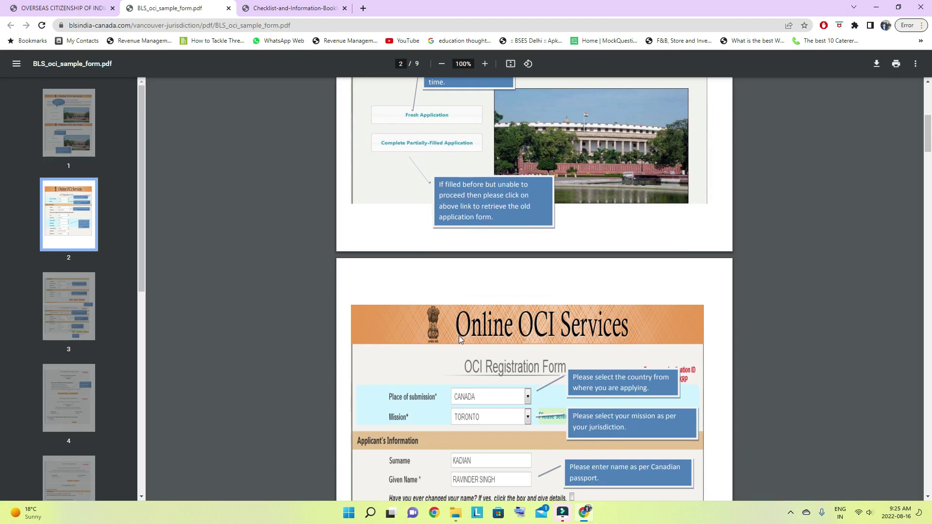
pyautogui.scroll(-15, 460, 339)
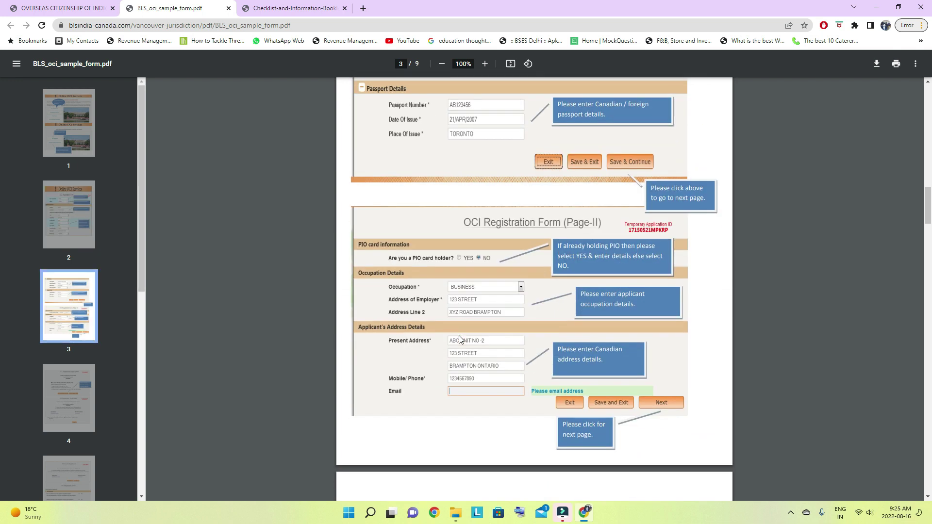
pyautogui.scroll(-11, 460, 339)
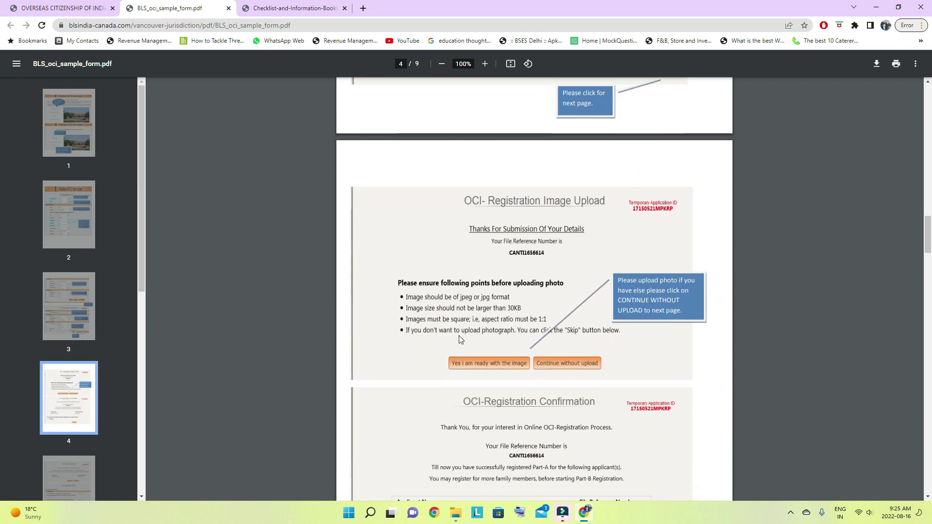
pyautogui.scroll(5, 460, 338)
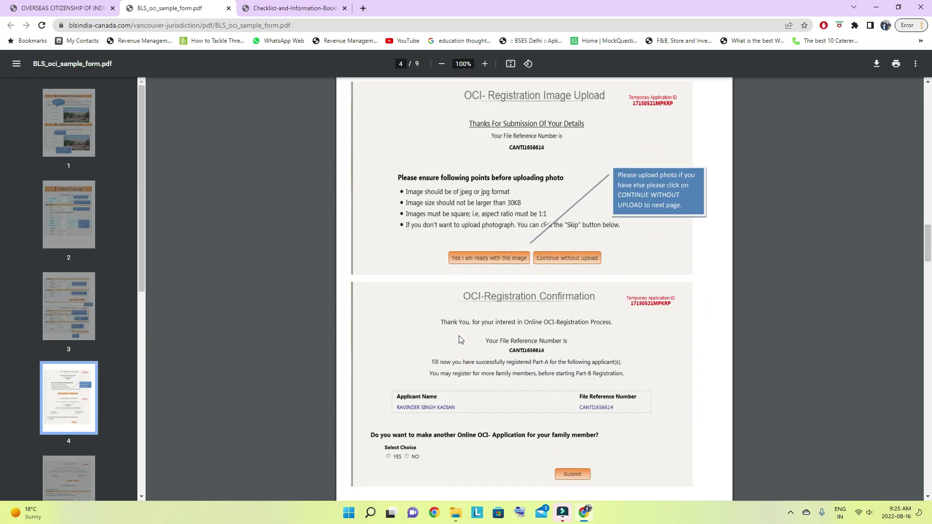
pyautogui.scroll(-6, 460, 338)
pyautogui.scroll(-20, 460, 338)
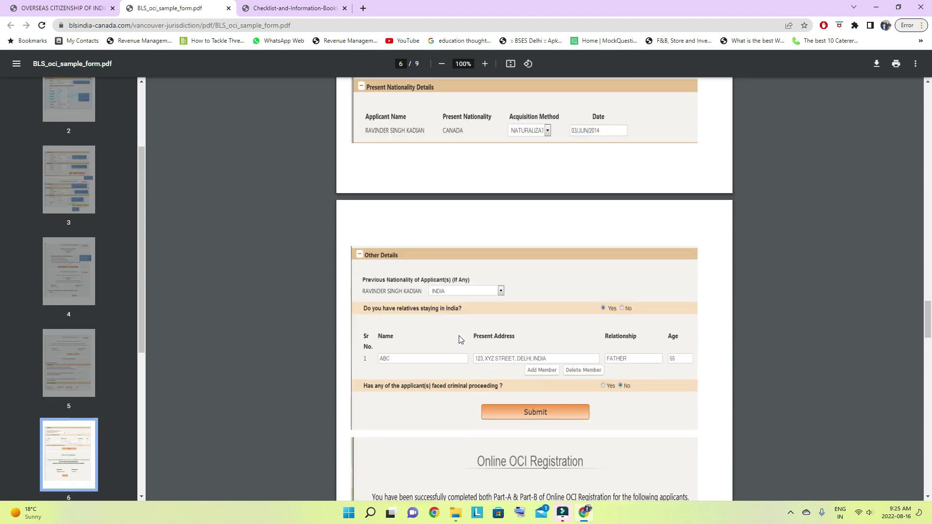
pyautogui.scroll(-20, 460, 339)
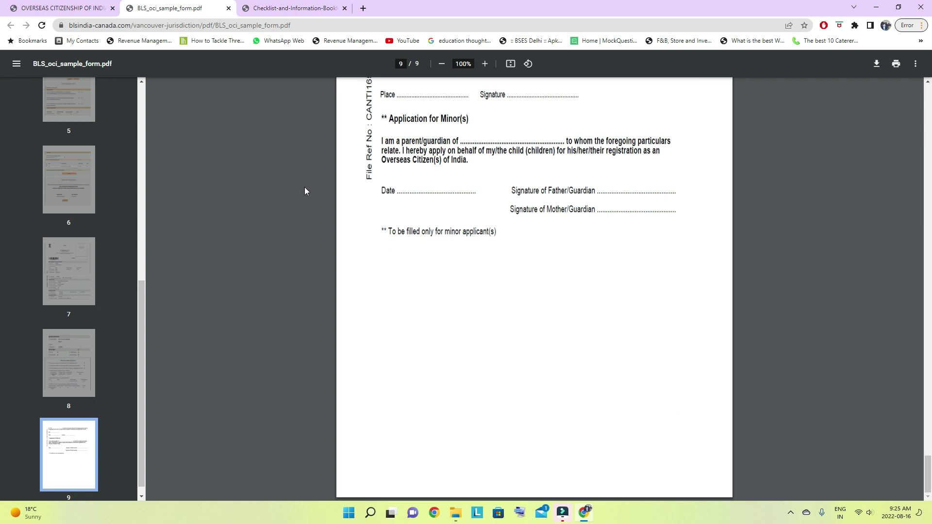
# - Open the Vancouver status sample form from Document Requirements and examine its acknowledgement, OCI status enquiry and status report pages
pyautogui.click(51, 7)
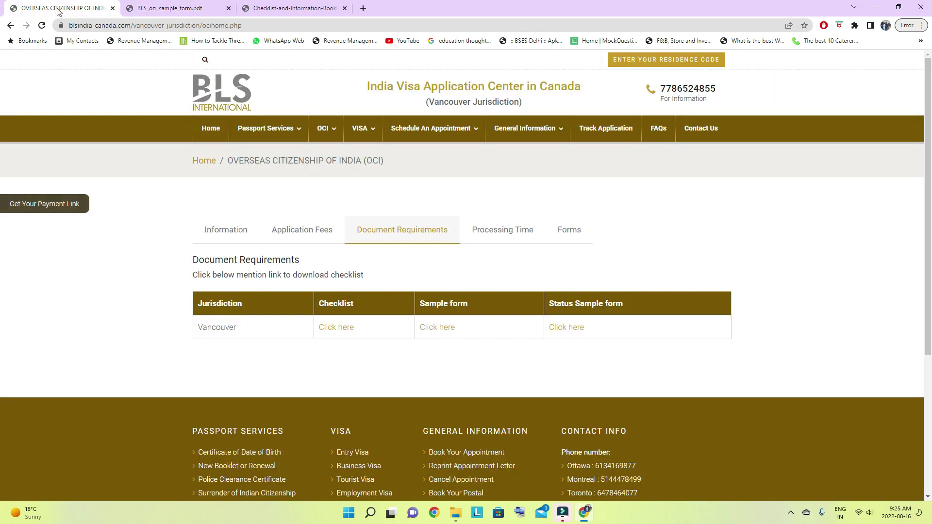
pyautogui.click(561, 328)
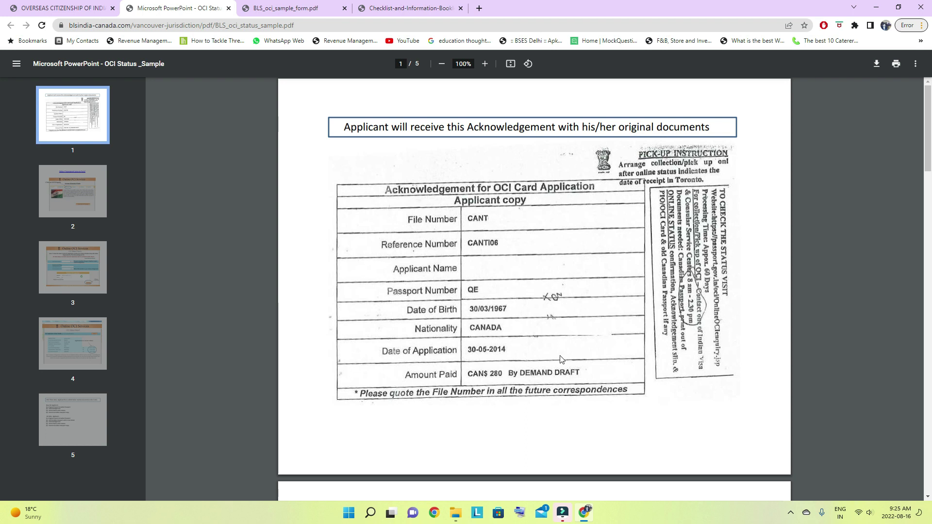
pyautogui.scroll(-6, 561, 360)
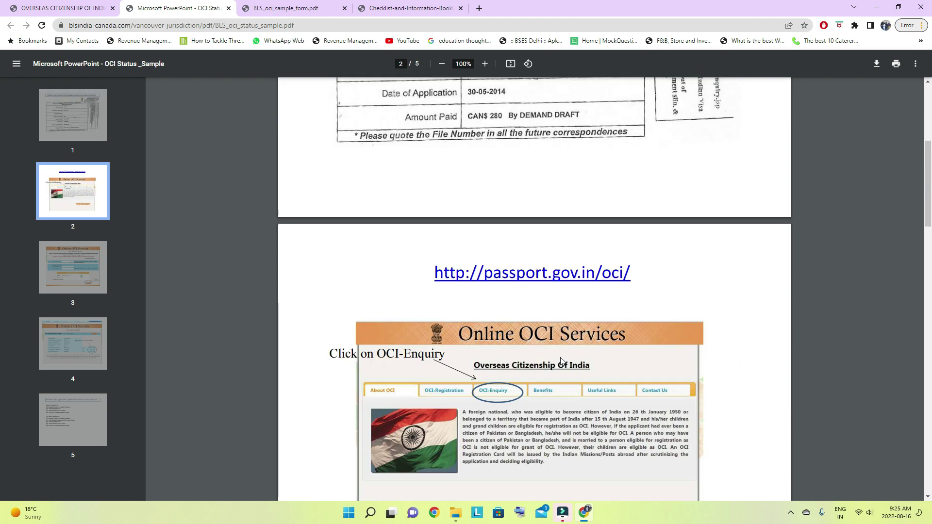
pyautogui.scroll(-2, 561, 360)
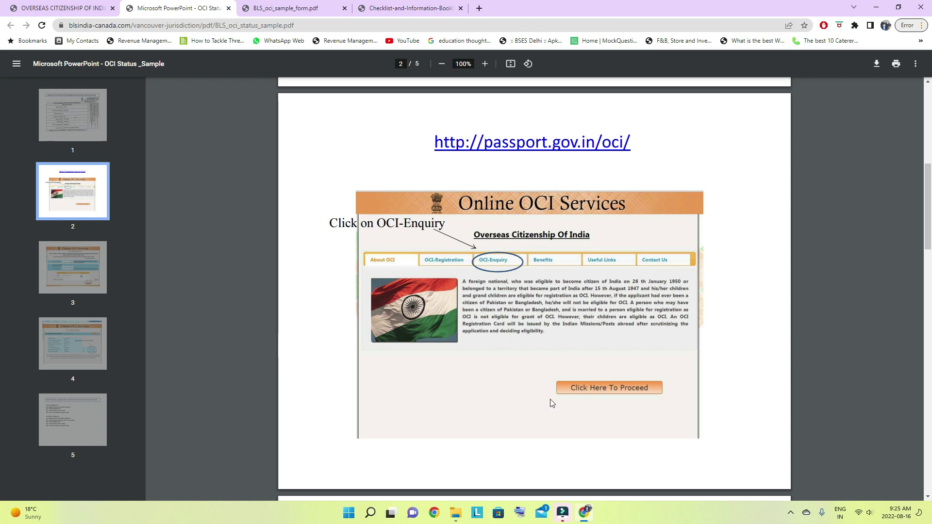
pyautogui.scroll(-7, 549, 406)
pyautogui.scroll(-3, 549, 406)
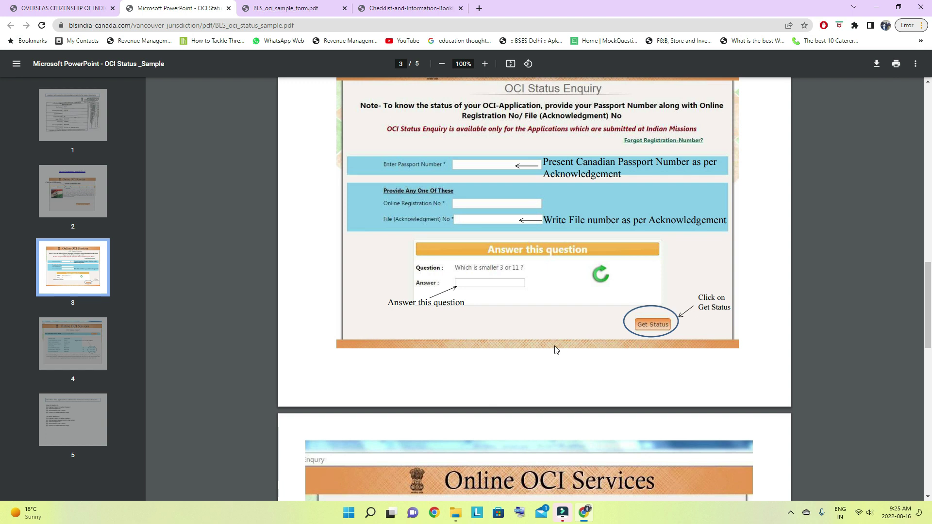
pyautogui.scroll(-5, 555, 357)
pyautogui.scroll(-3, 554, 357)
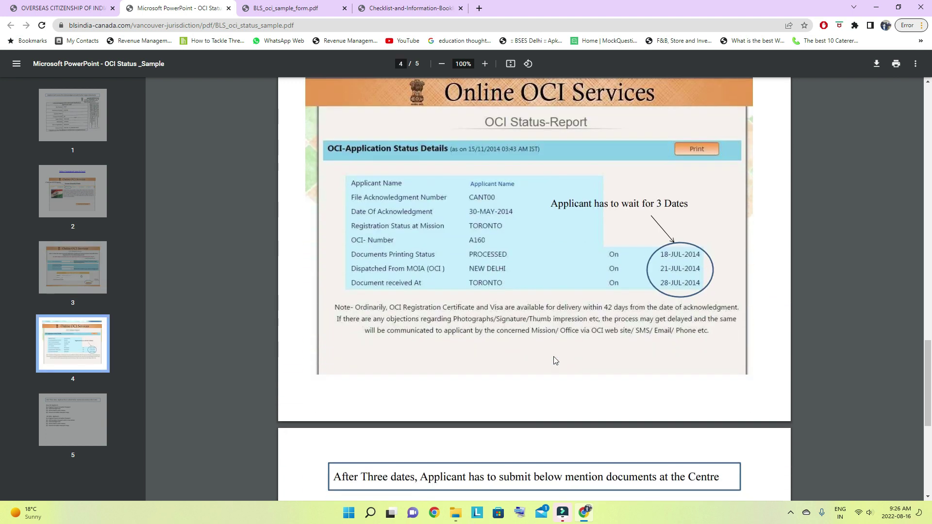
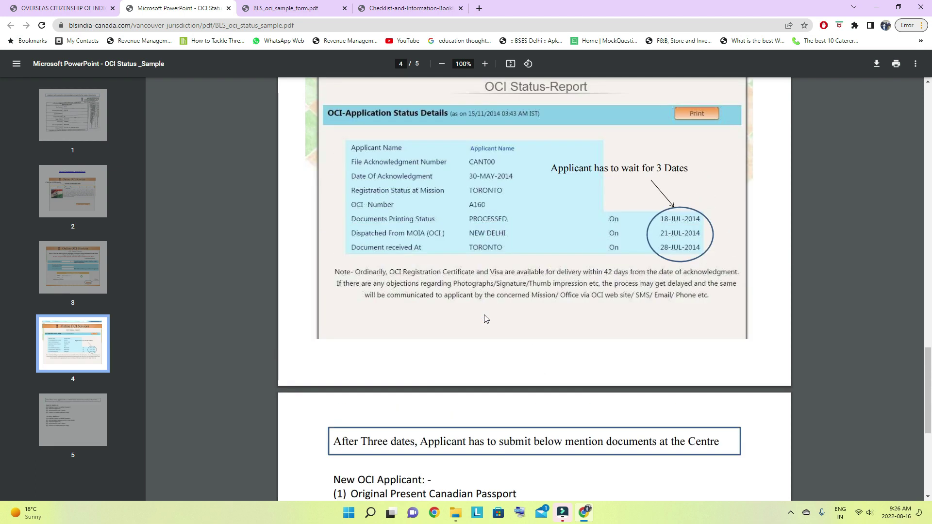
pyautogui.scroll(1, 473, 341)
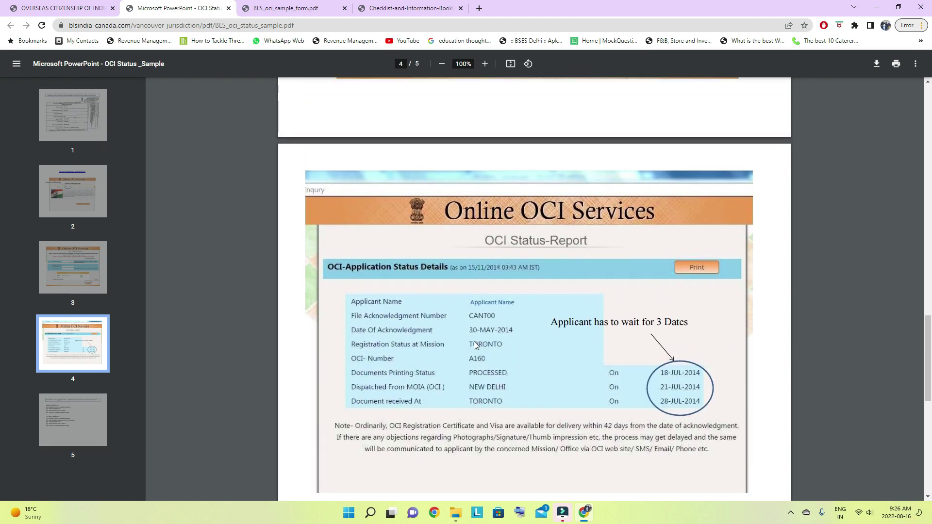
pyautogui.scroll(-3, 474, 344)
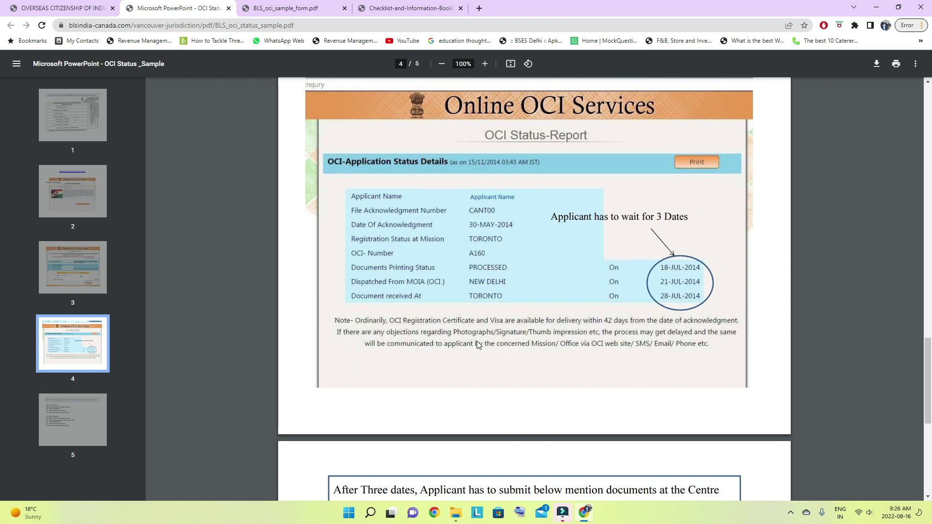
# - Return to the BLS Vancouver OCI page and review its Processing Time, Forms and Information sections
pyautogui.scroll(5, 496, 323)
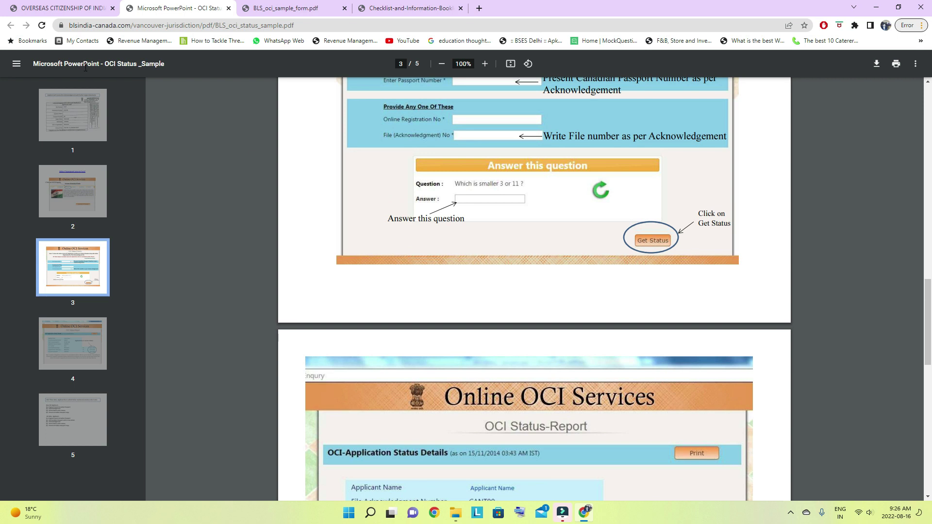
pyautogui.click(73, 7)
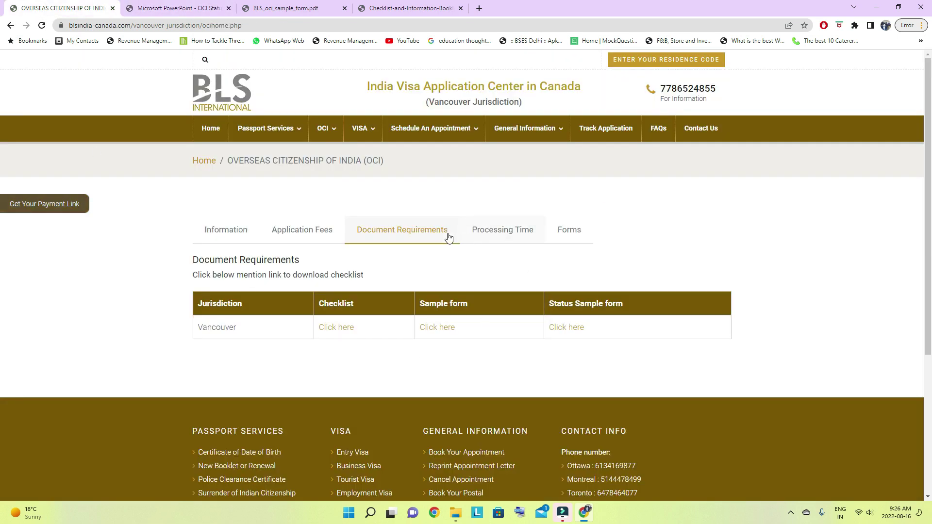
pyautogui.click(500, 231)
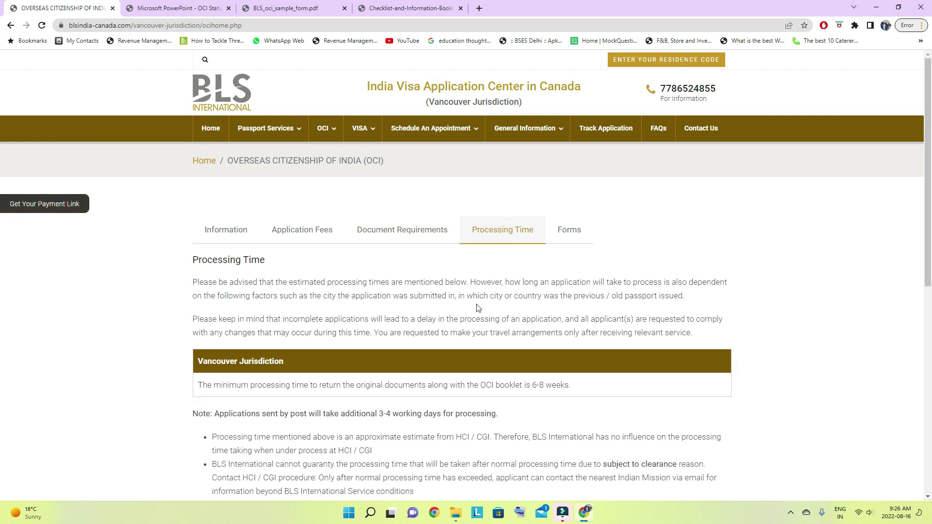
pyautogui.scroll(-5, 479, 308)
pyautogui.scroll(5, 479, 309)
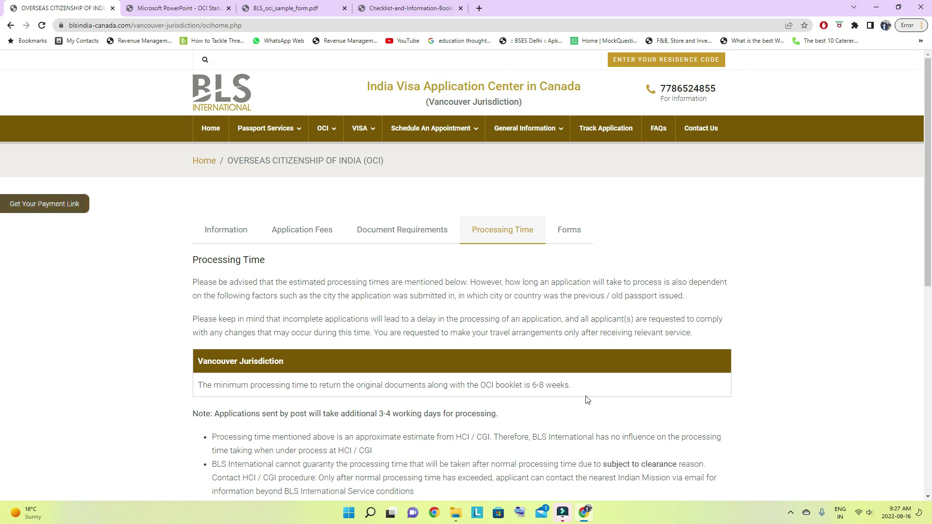
pyautogui.click(564, 230)
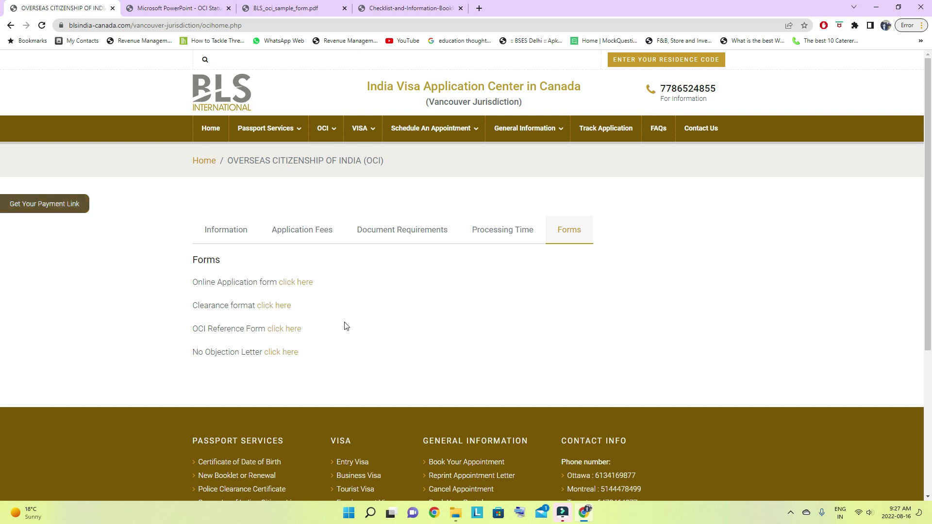
pyautogui.click(228, 239)
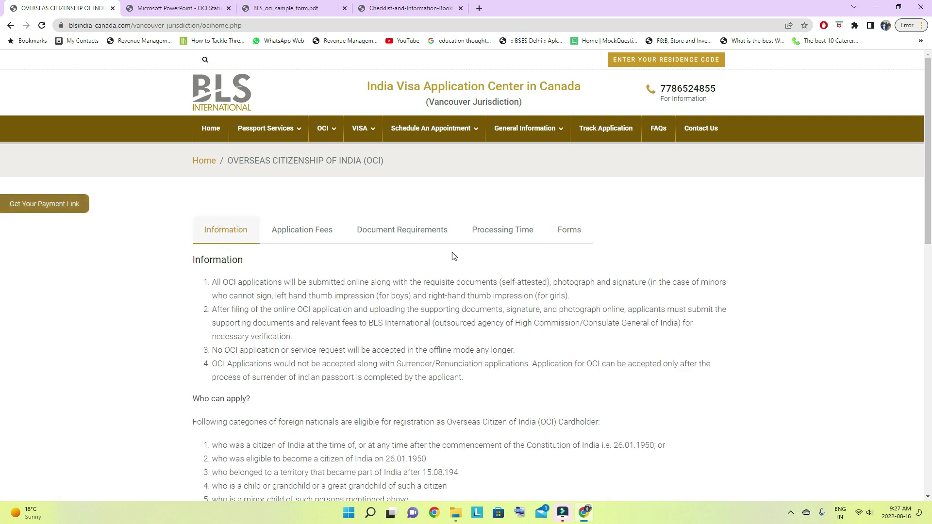
# - Open the Book Your Postal page, review the optional BLS services and proceed to the Pick Up and Drop Off form
pyautogui.moveTo(424, 144)
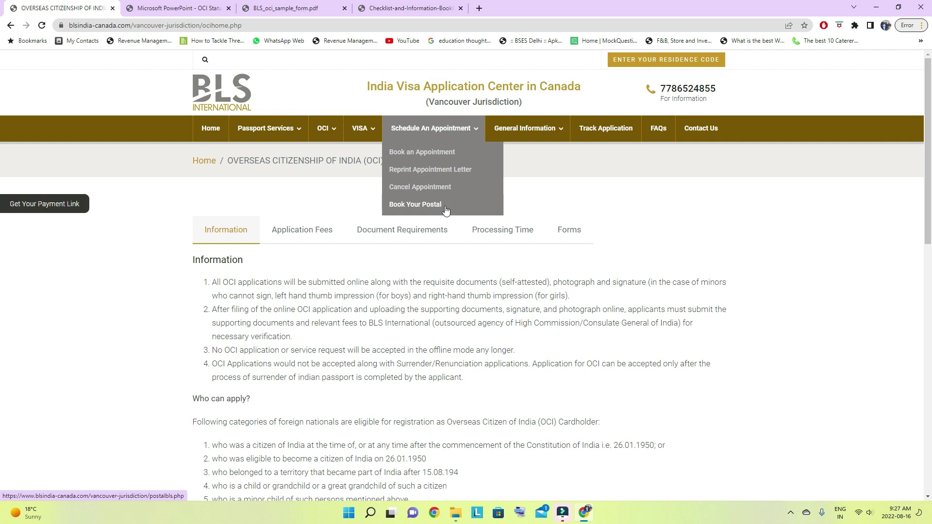
pyautogui.click(427, 207)
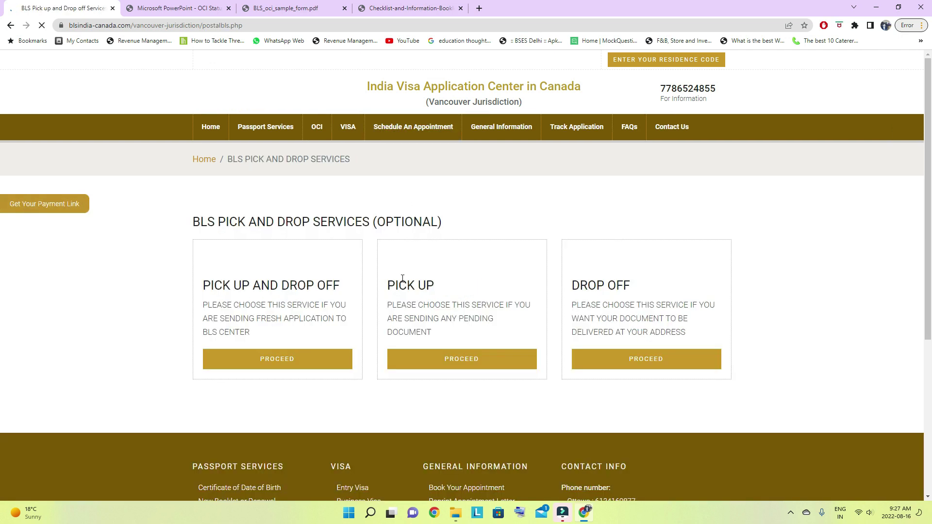
pyautogui.scroll(-2, 358, 272)
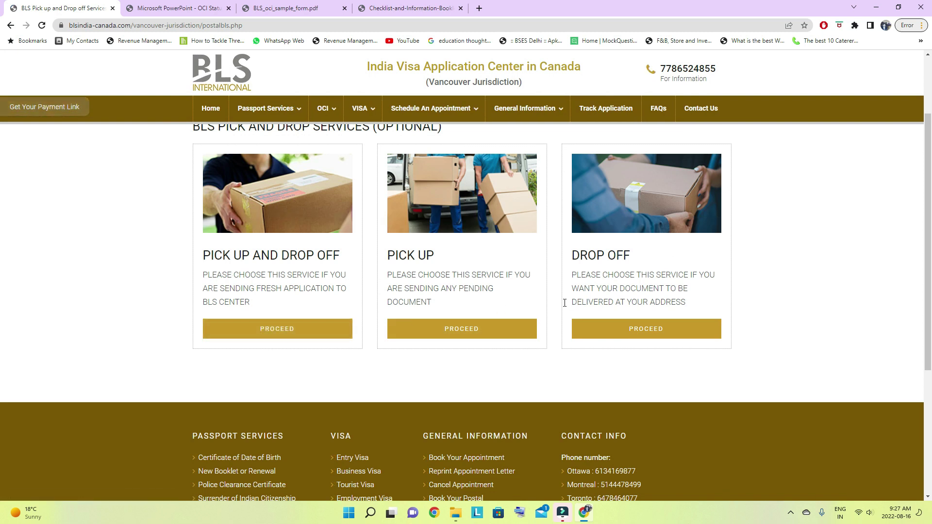
pyautogui.click(275, 334)
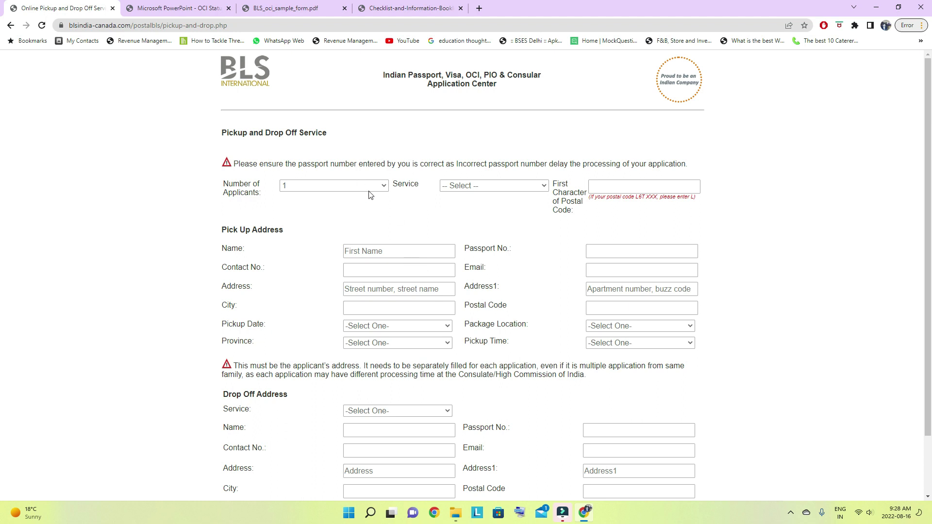
# - Choose OCI as the pickup service, enter the postal code's first characters, review the address fields and return to the postal services page
pyautogui.click(546, 186)
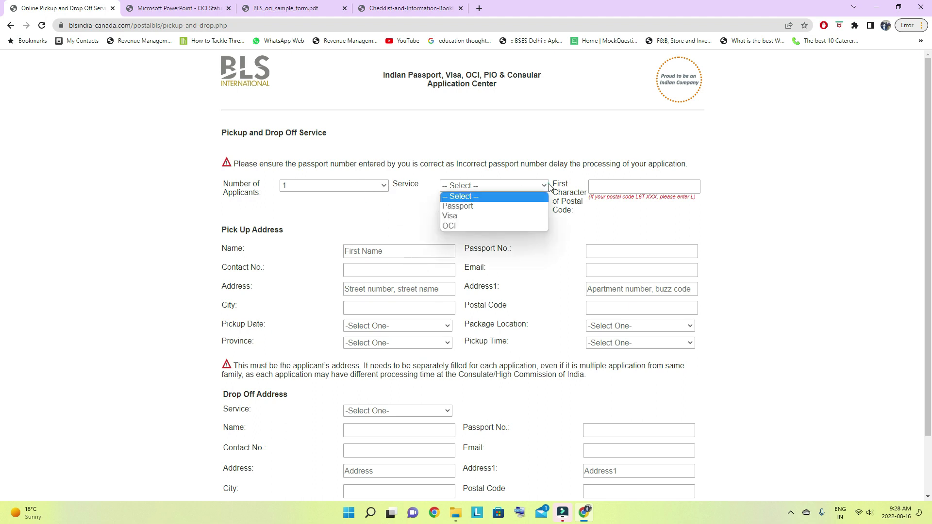
pyautogui.click(468, 226)
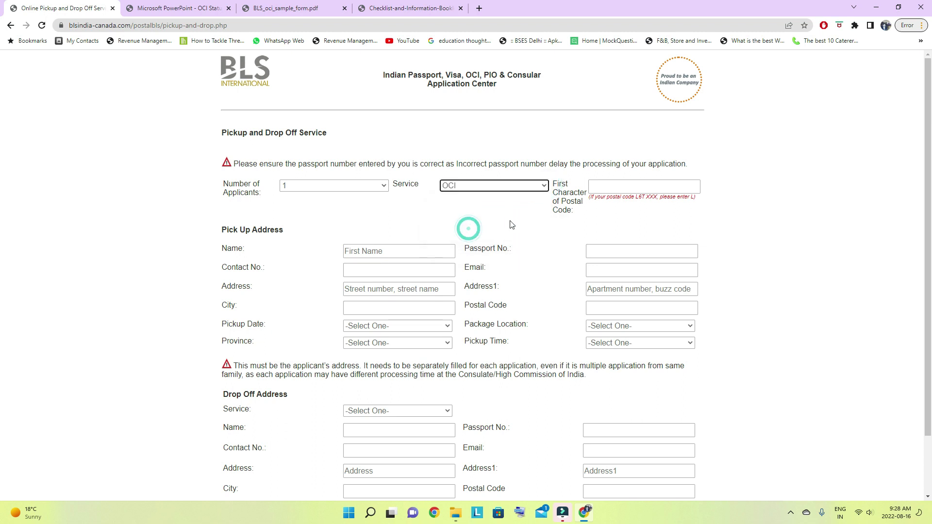
pyautogui.click(617, 185)
pyautogui.write('V1C')
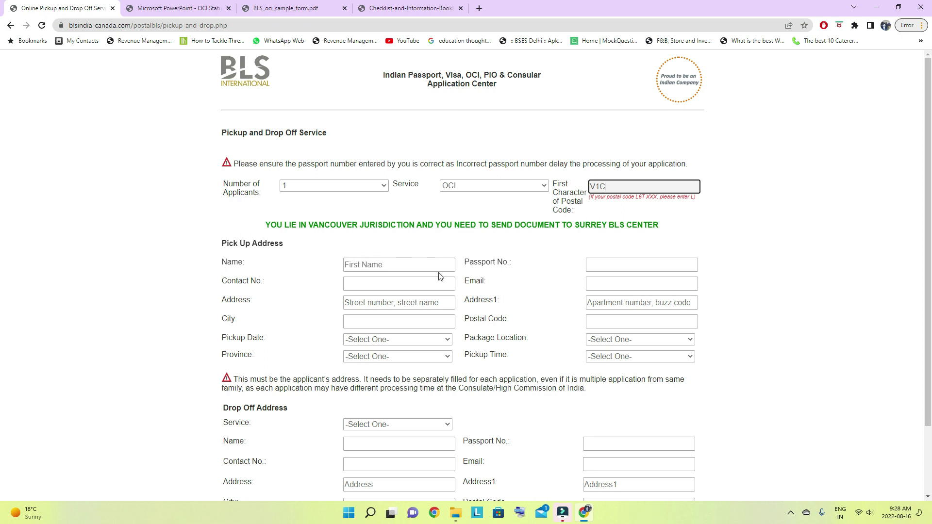
pyautogui.scroll(-2, 441, 276)
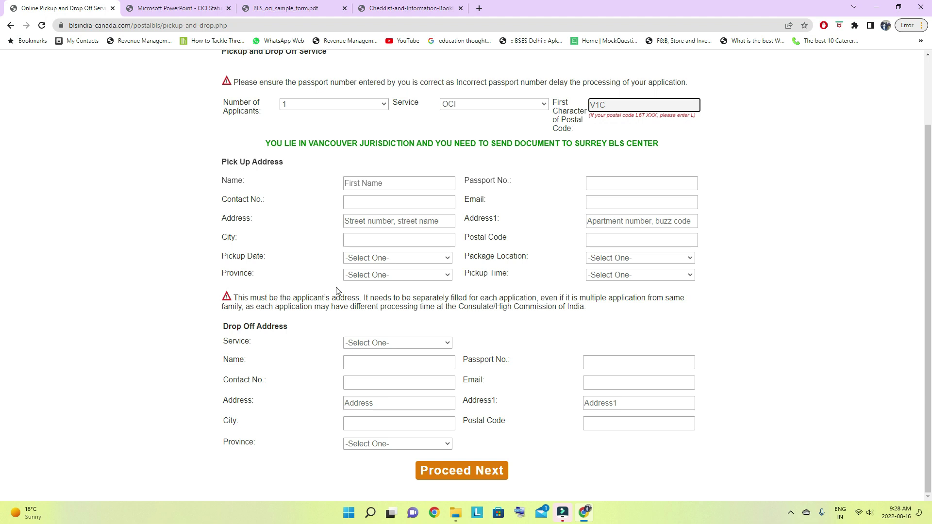
pyautogui.scroll(2, 478, 285)
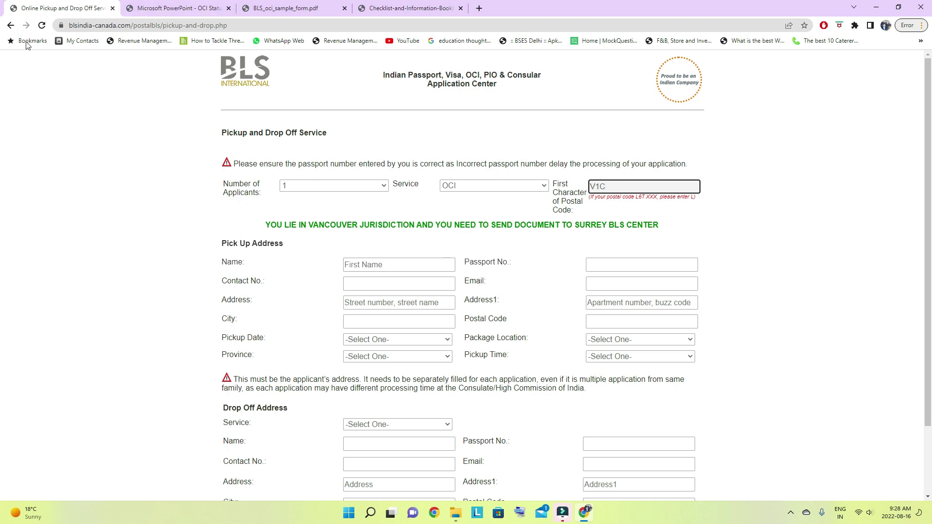
pyautogui.click(10, 26)
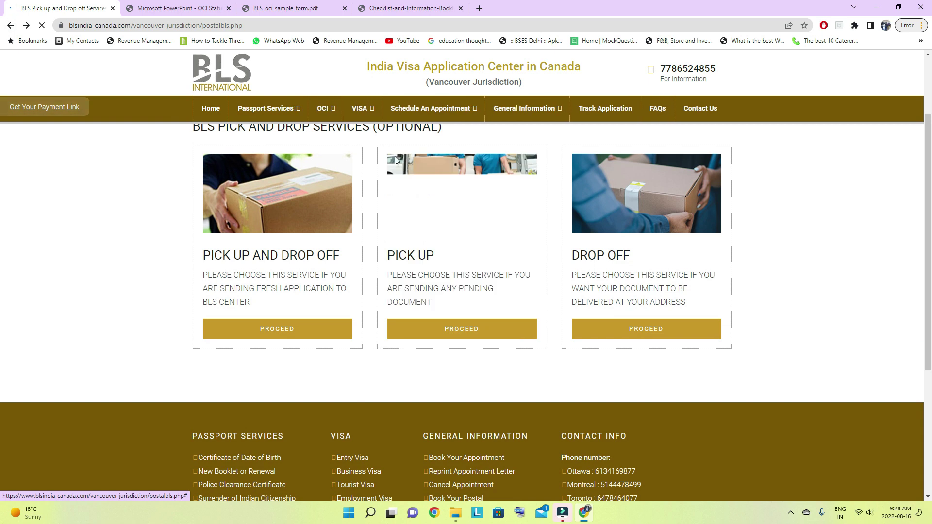
# - Open the appointment booking form and choose Vancouver as the center location and OCI as the service type
pyautogui.moveTo(456, 113)
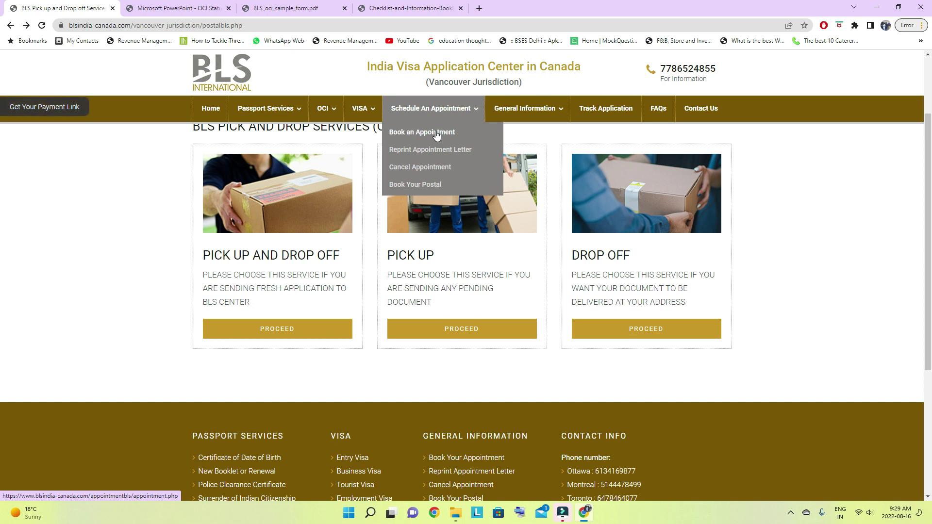
pyautogui.click(437, 135)
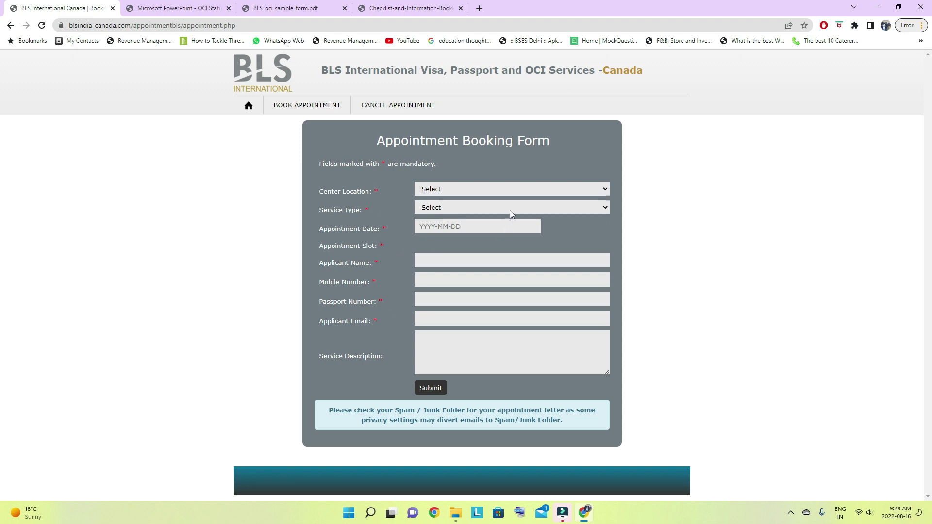
pyautogui.click(557, 190)
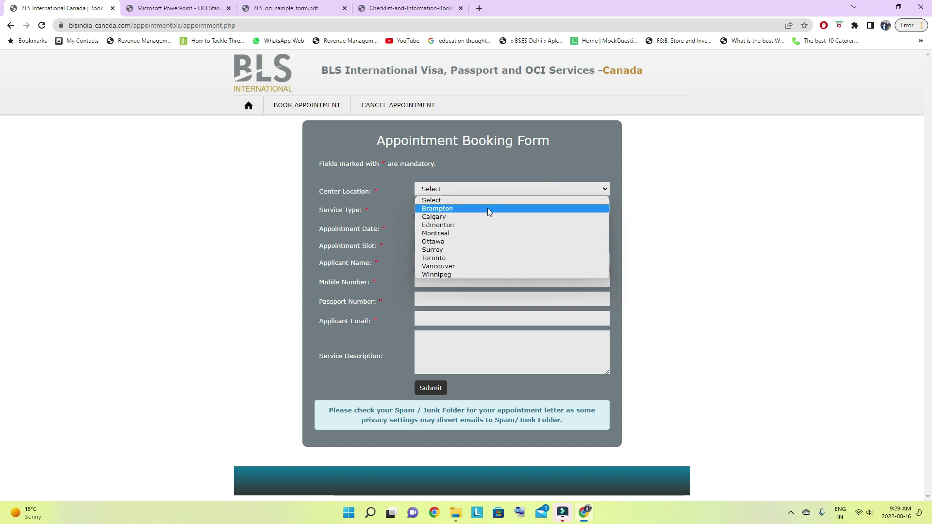
pyautogui.click(457, 268)
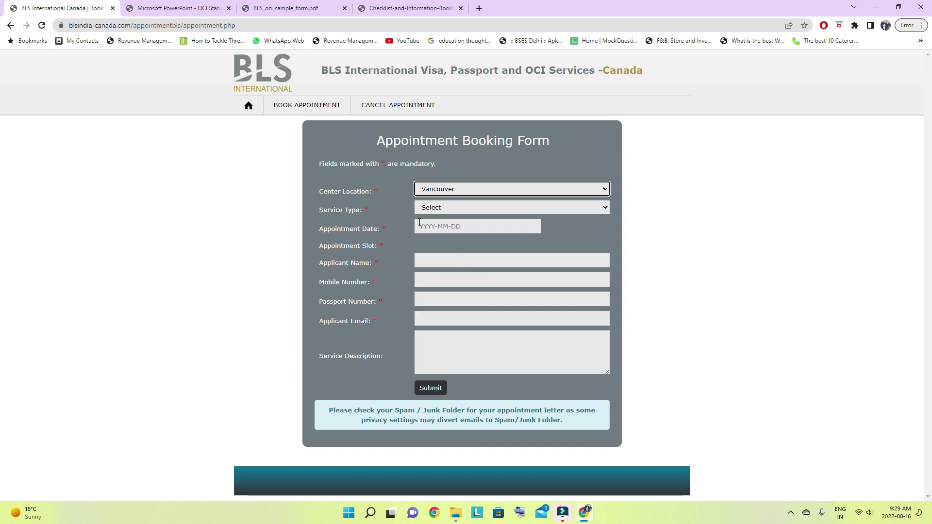
pyautogui.click(491, 206)
pyautogui.click(449, 246)
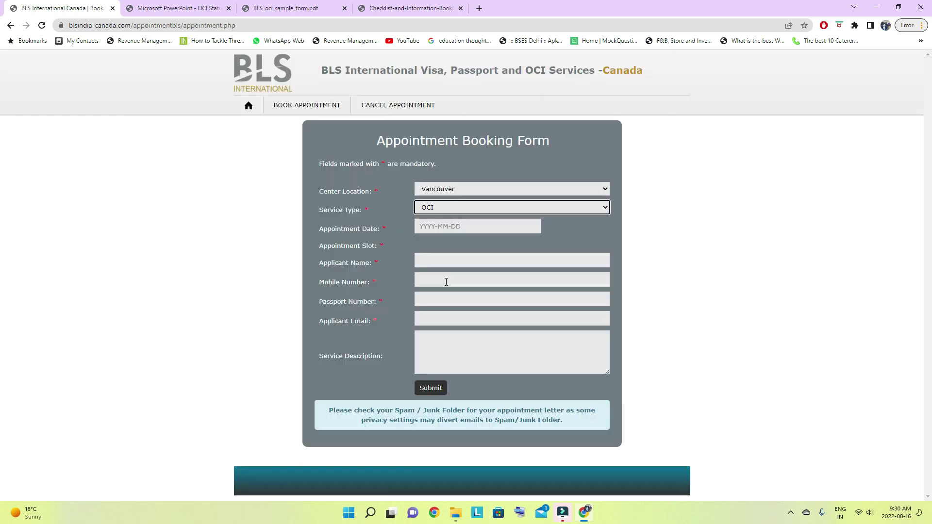
# - Set the appointment date to 2022-10-11 and choose the 10:15 - 10:30 slot
pyautogui.click(462, 227)
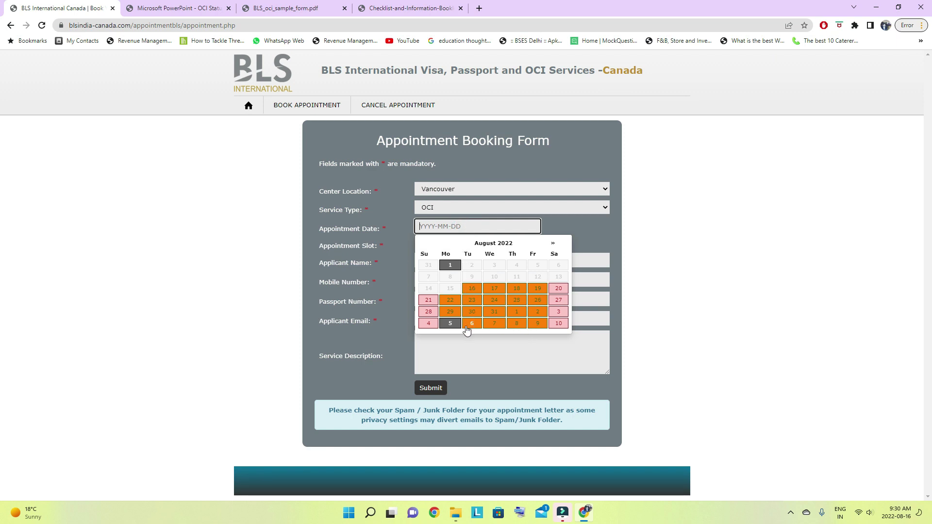
pyautogui.click(553, 244)
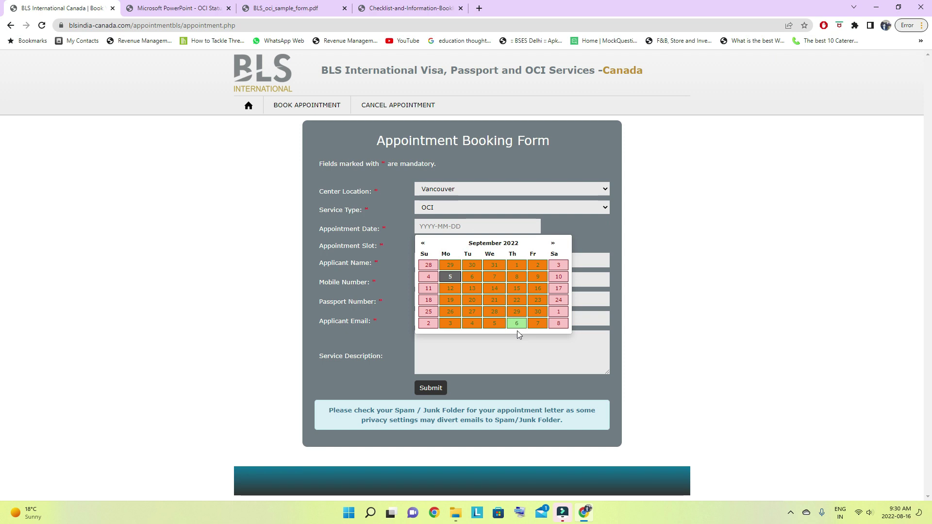
pyautogui.click(552, 243)
pyautogui.click(472, 288)
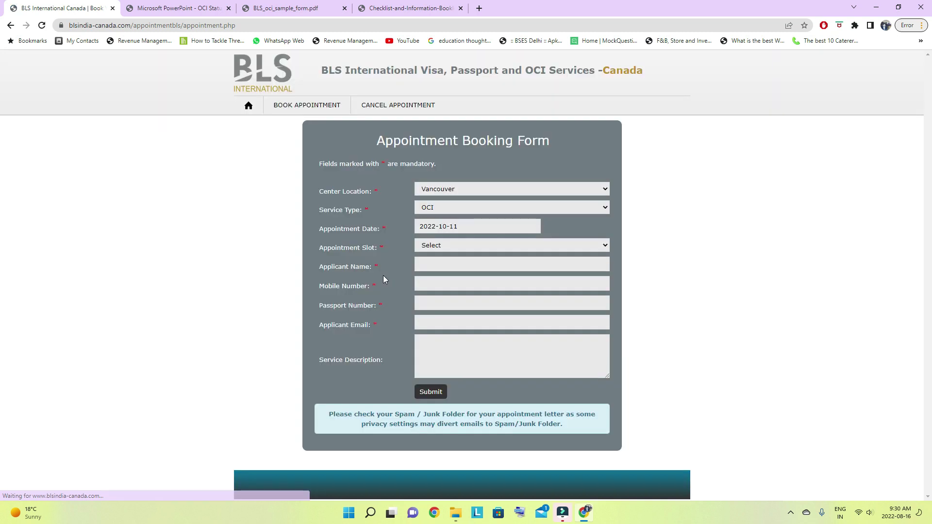
pyautogui.click(478, 245)
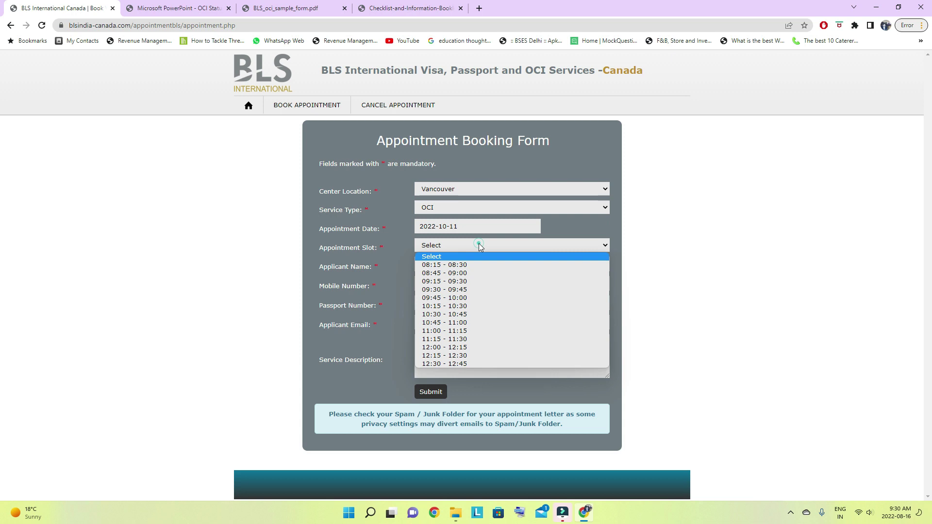
pyautogui.click(476, 304)
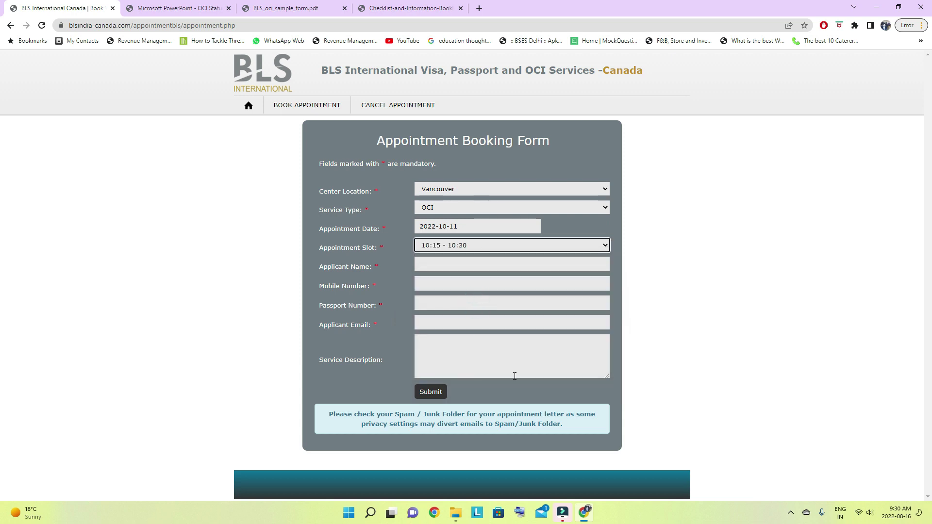